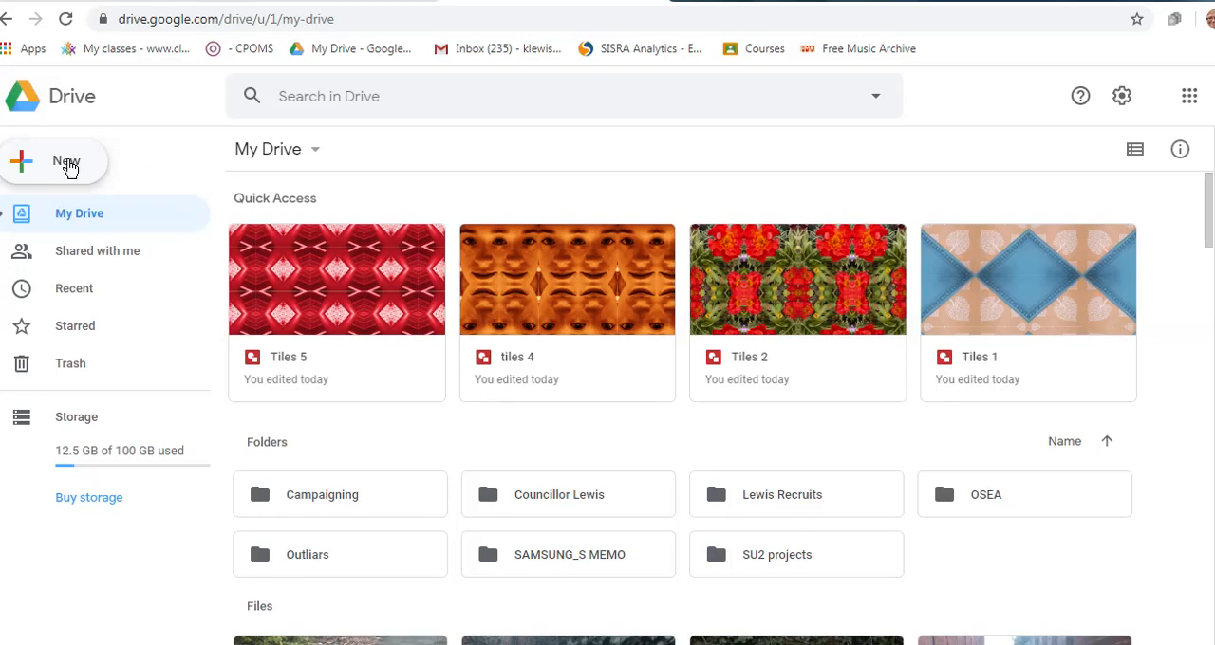
Create a new blank Google Drawings file from Google Drive
click(68, 165)
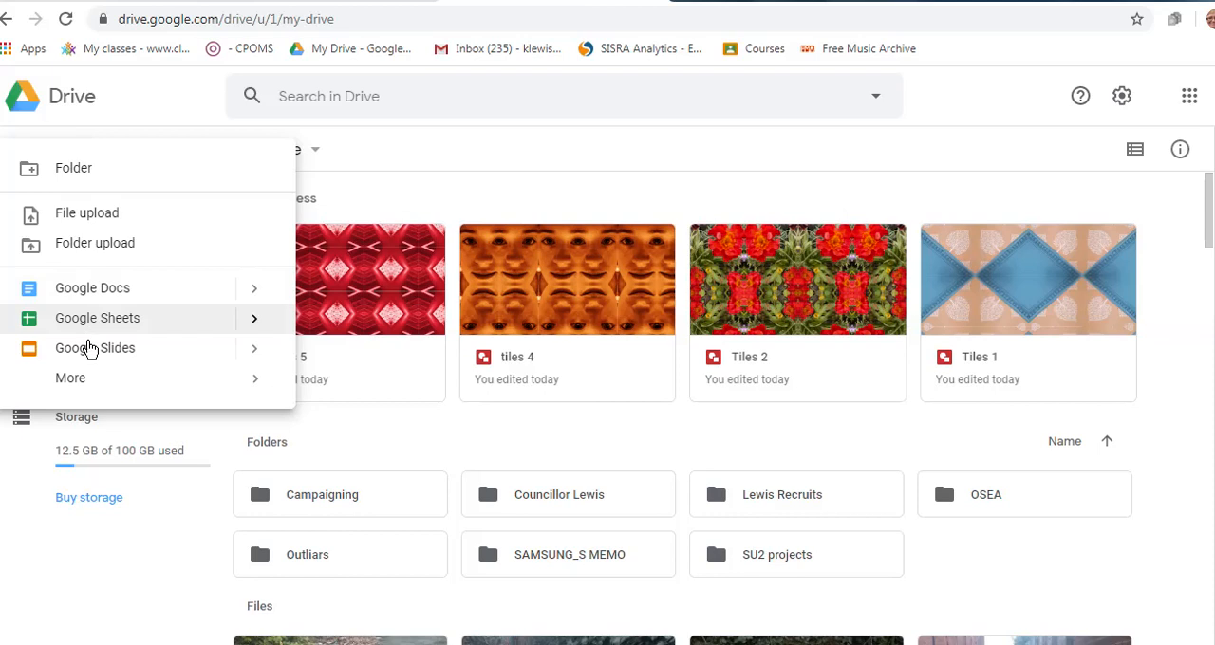
mouse_move(84, 382)
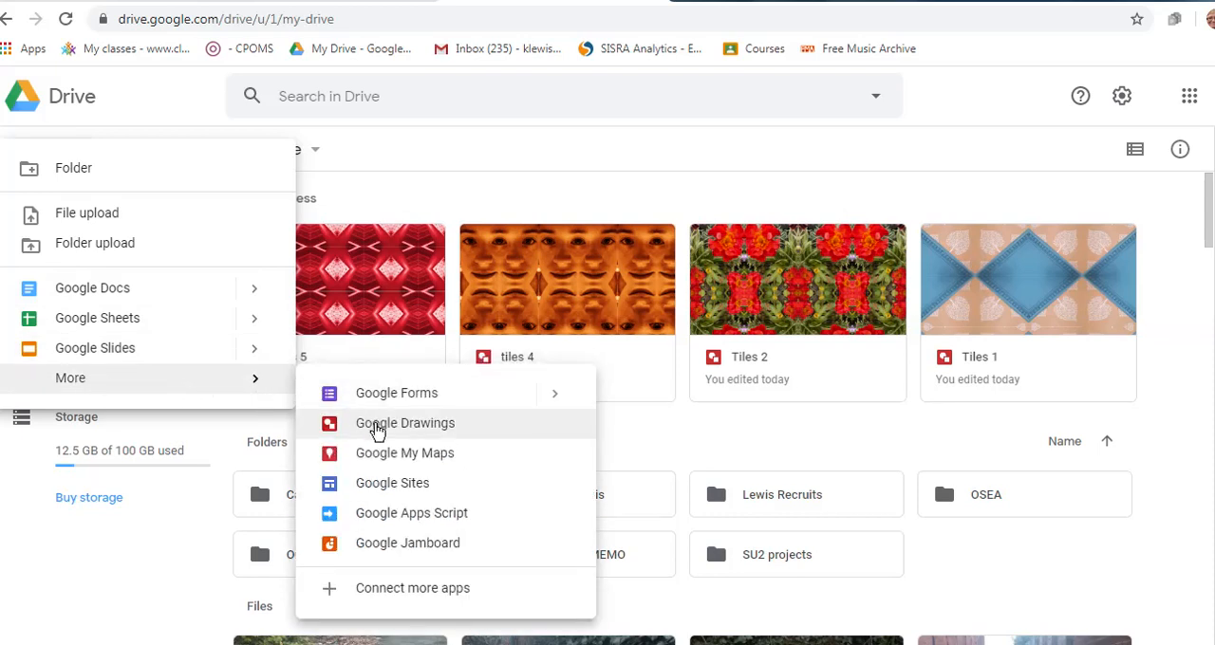
click(378, 429)
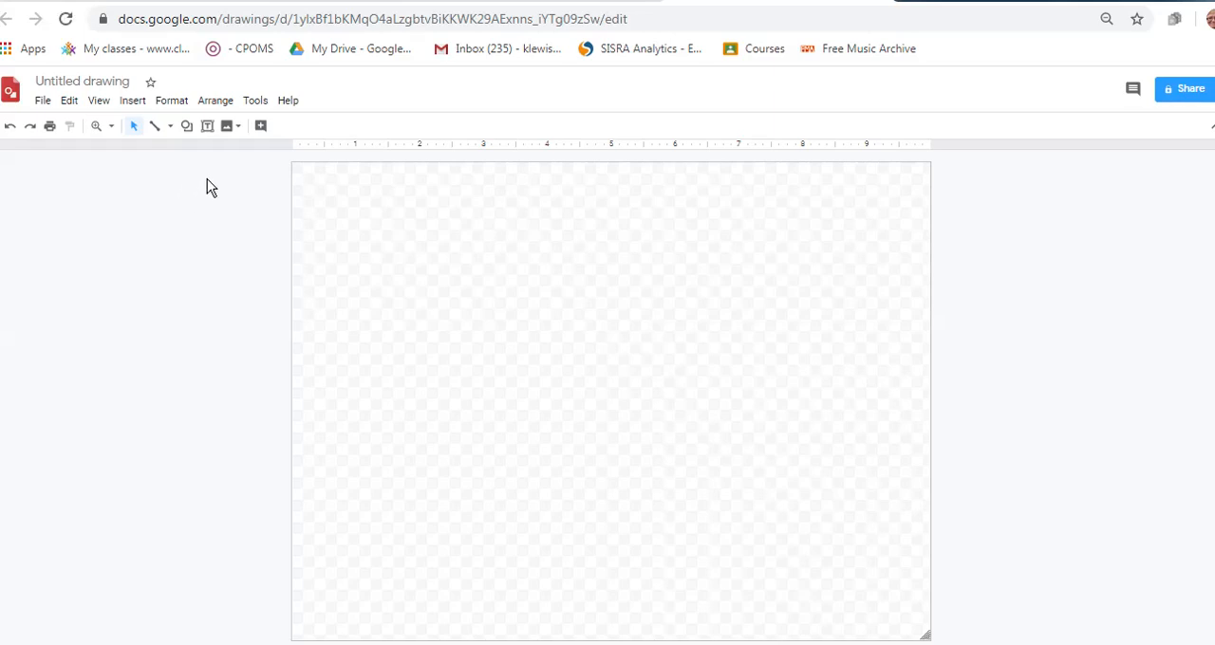
Insert the wooden stair handrail photo from Google Photos into the blank drawing
click(228, 129)
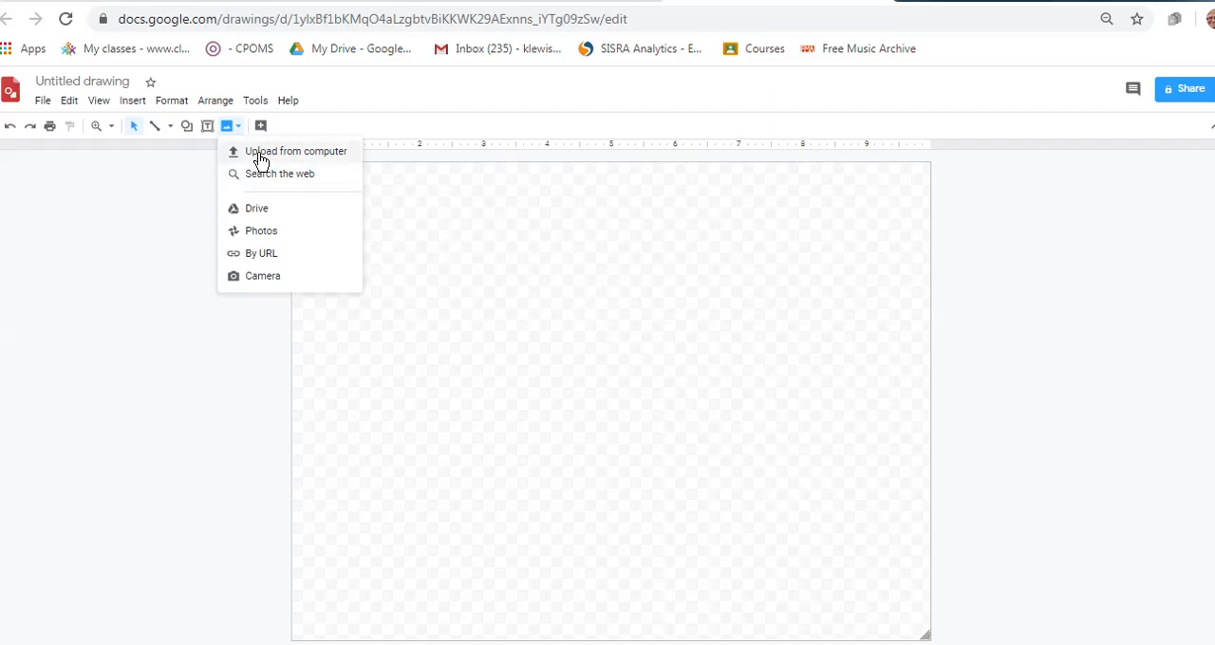
click(261, 232)
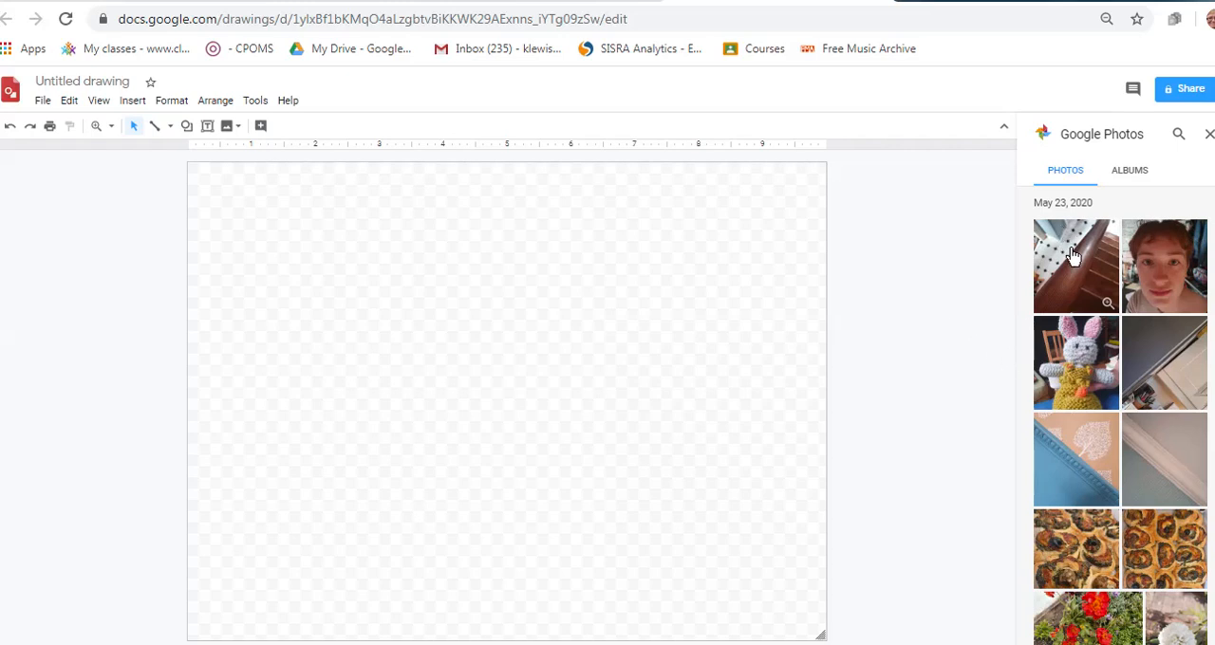
drag(1079, 264, 577, 272)
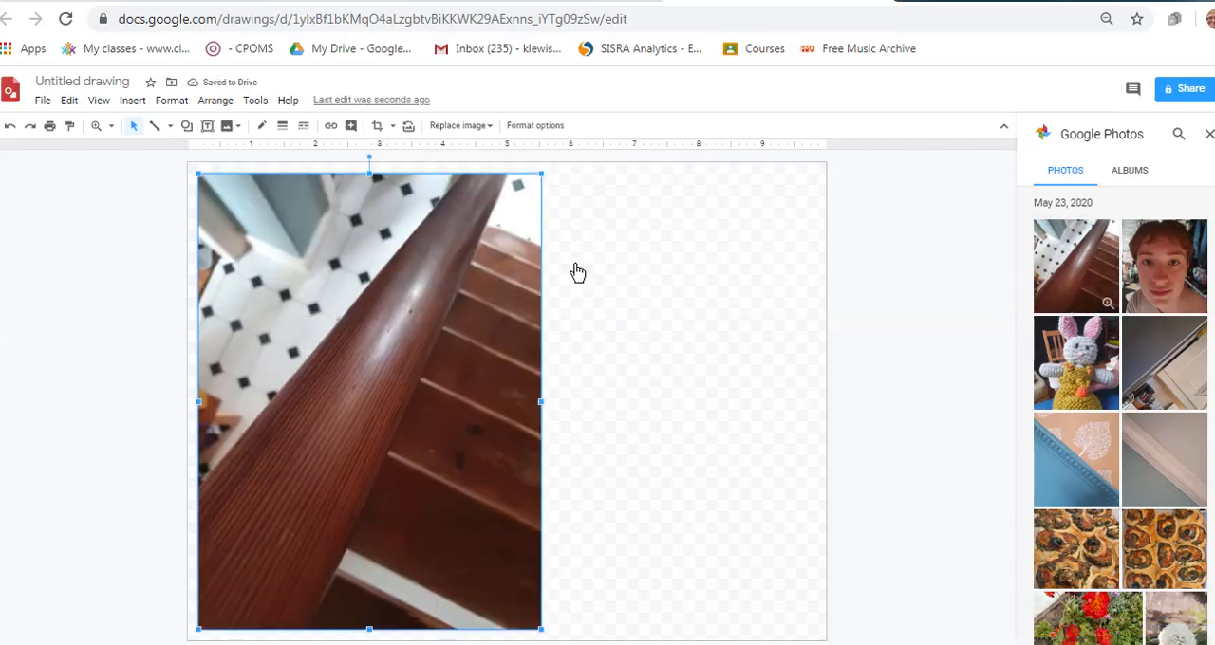
click(377, 128)
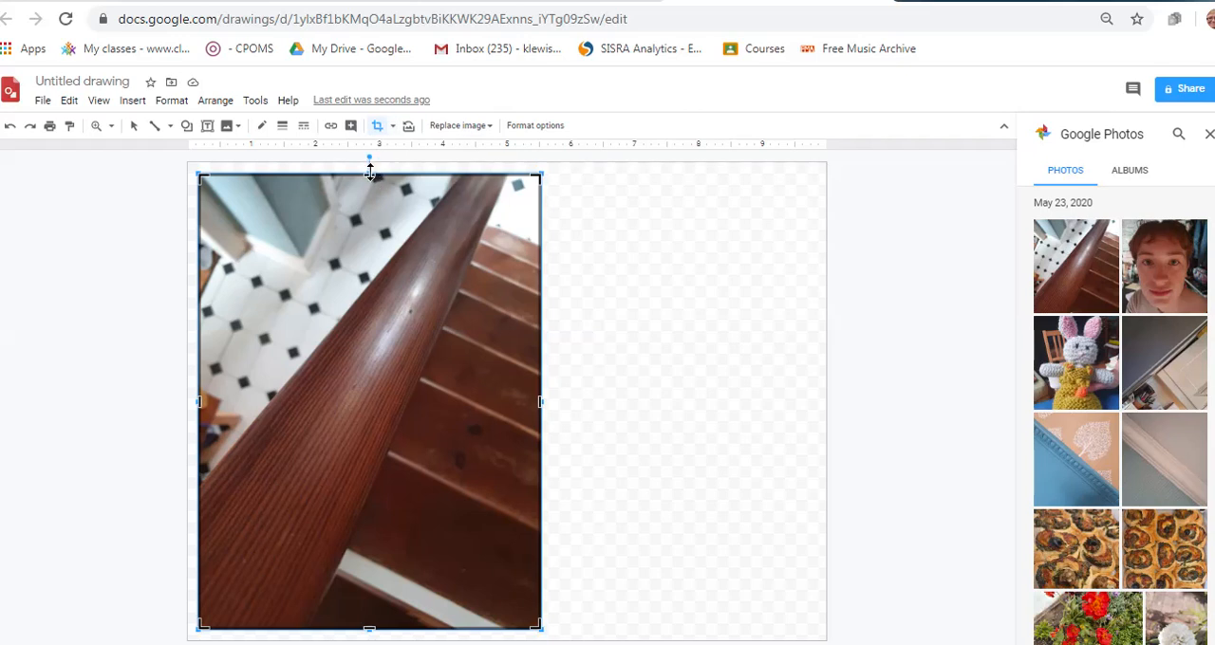
drag(371, 171, 366, 329)
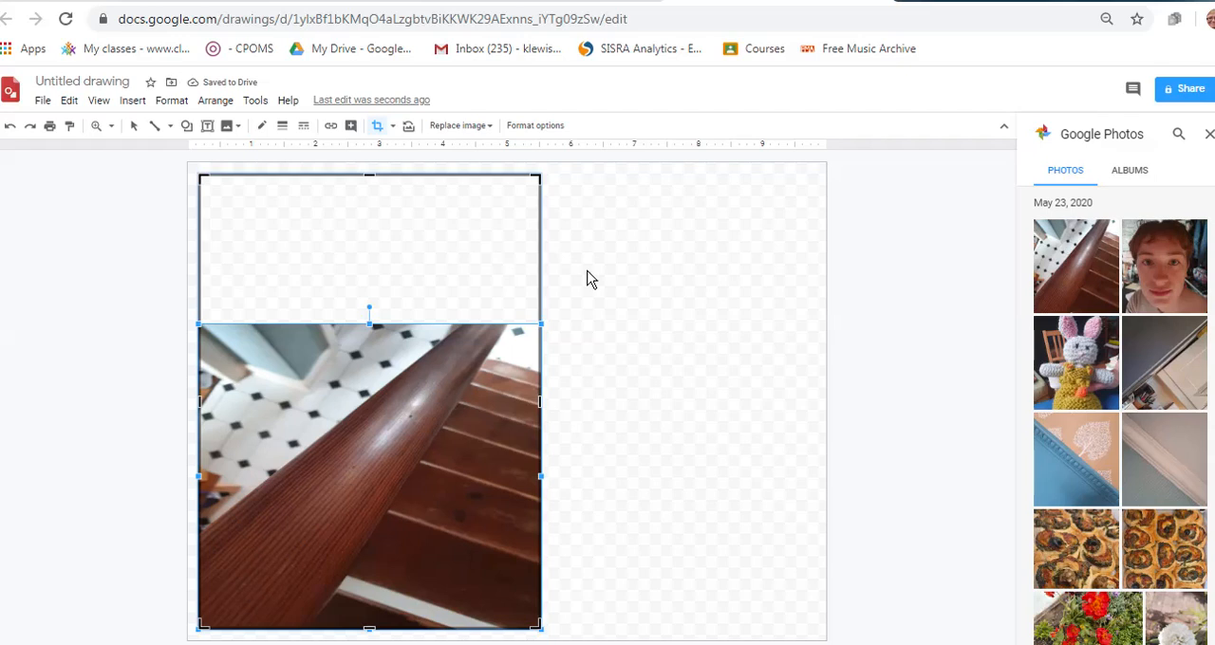
key(Return)
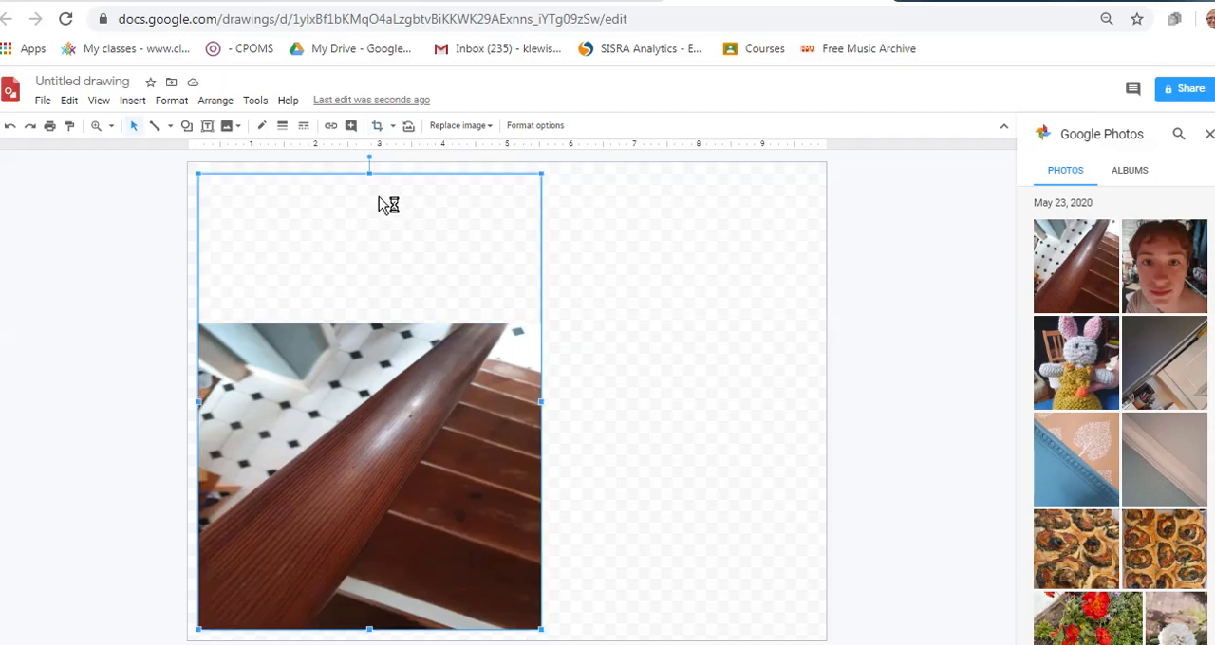
click(12, 130)
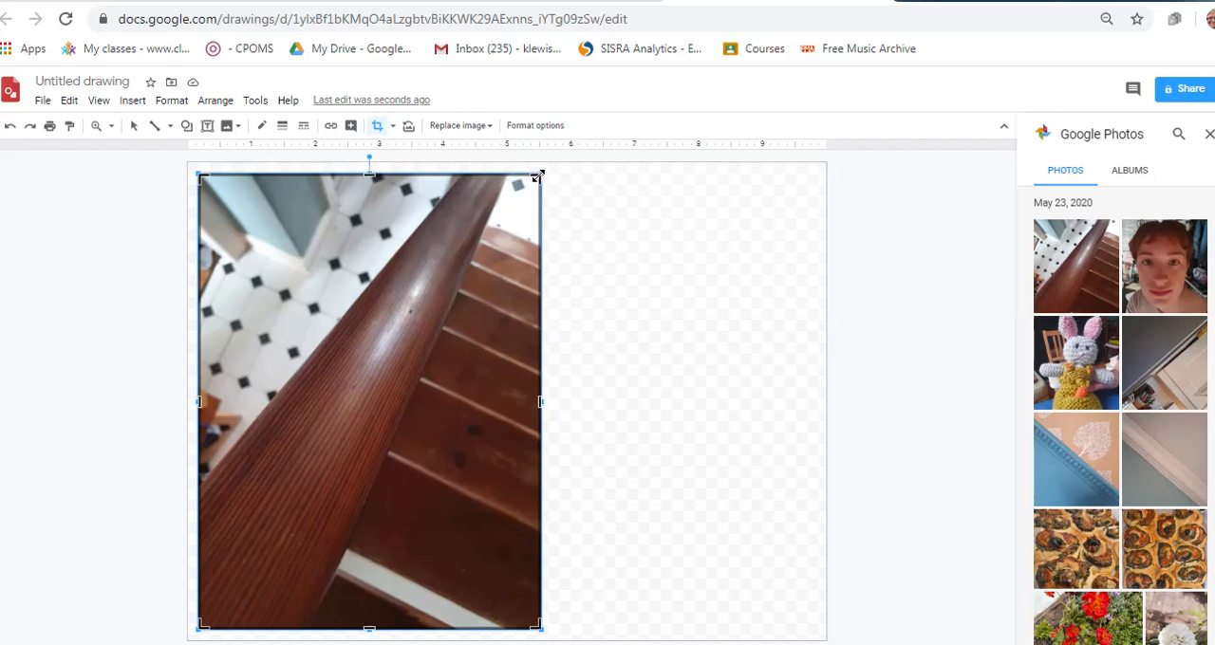
Crop the handrail photo from its upper-right corner down to a roughly square lower-left section
drag(537, 177, 501, 321)
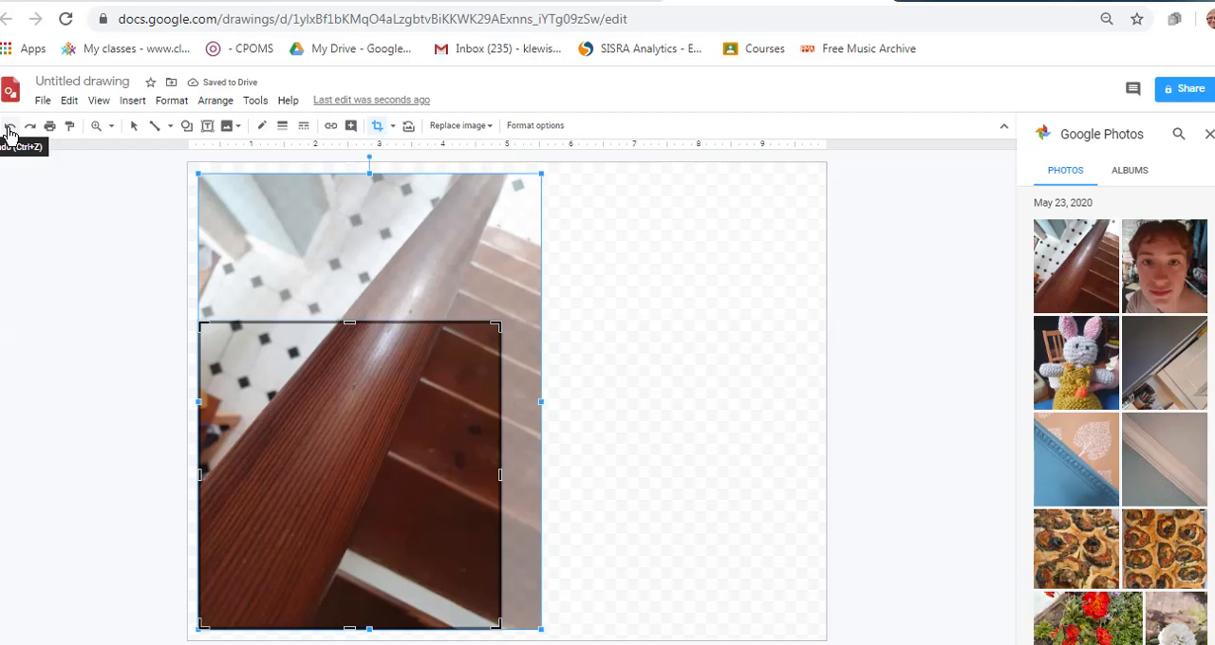
click(719, 291)
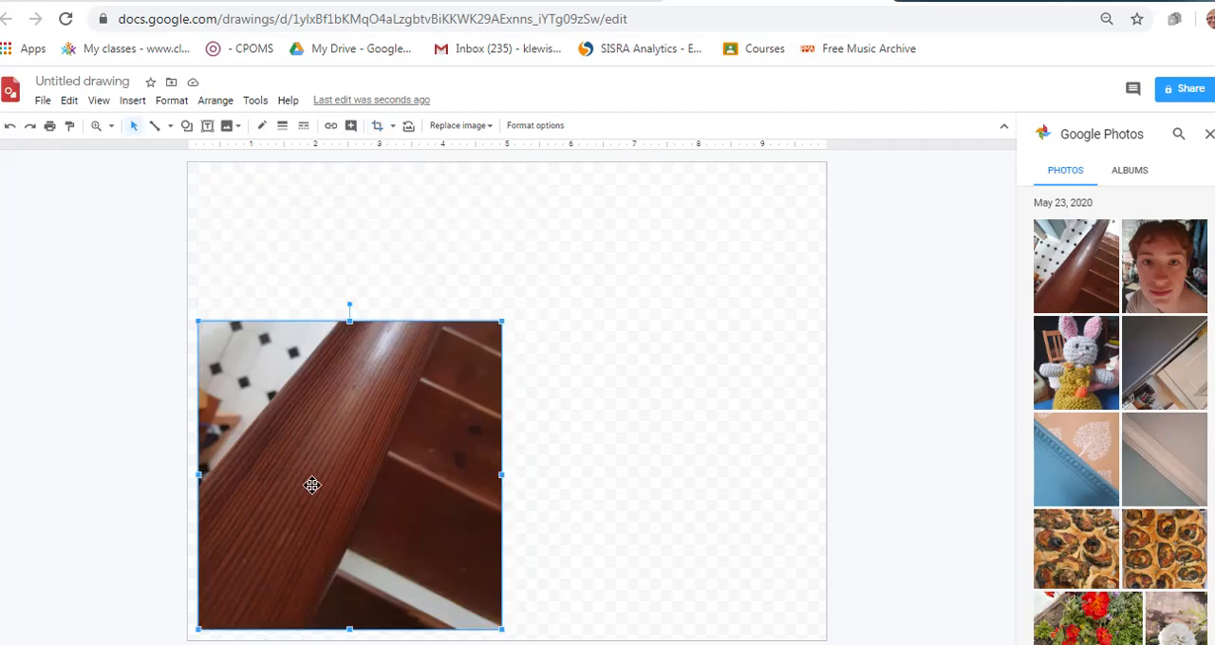
Shrink the cropped photo to an upside-down tile of about 2.39 by 2.44 in and place it in the page's upper-left corner
drag(312, 485, 302, 330)
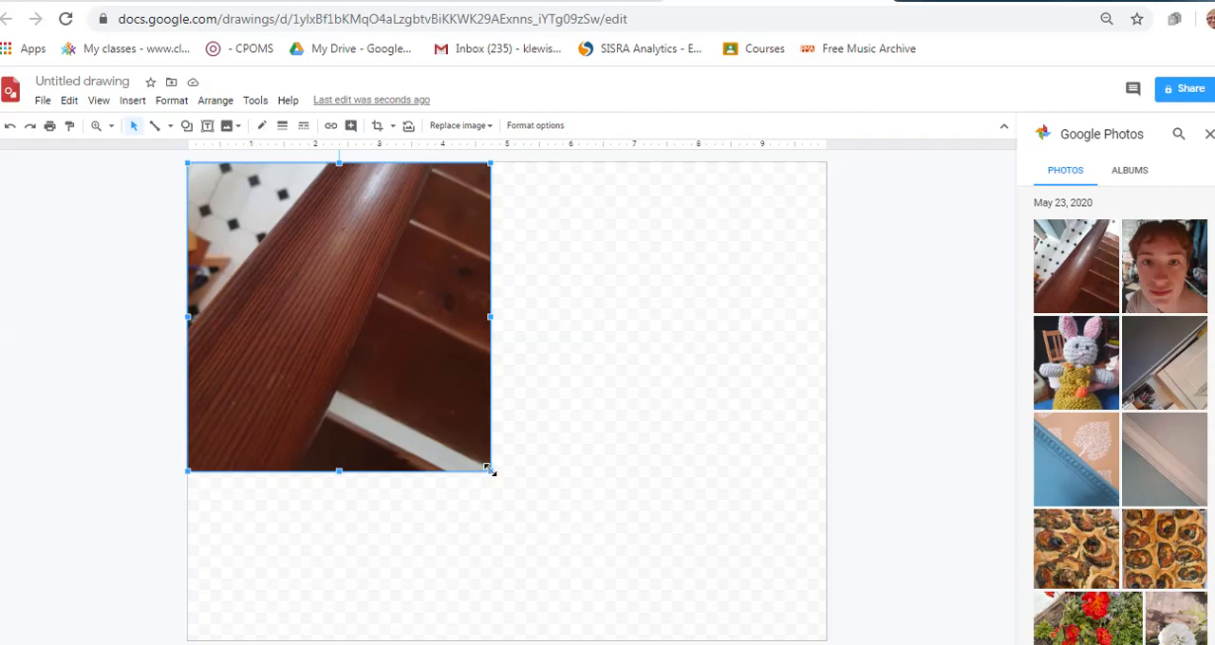
mouse_move(490, 470)
mouse_down()
mouse_move(472, 414)
mouse_move(427, 397)
mouse_move(347, 285)
mouse_move(342, 157)
mouse_up()
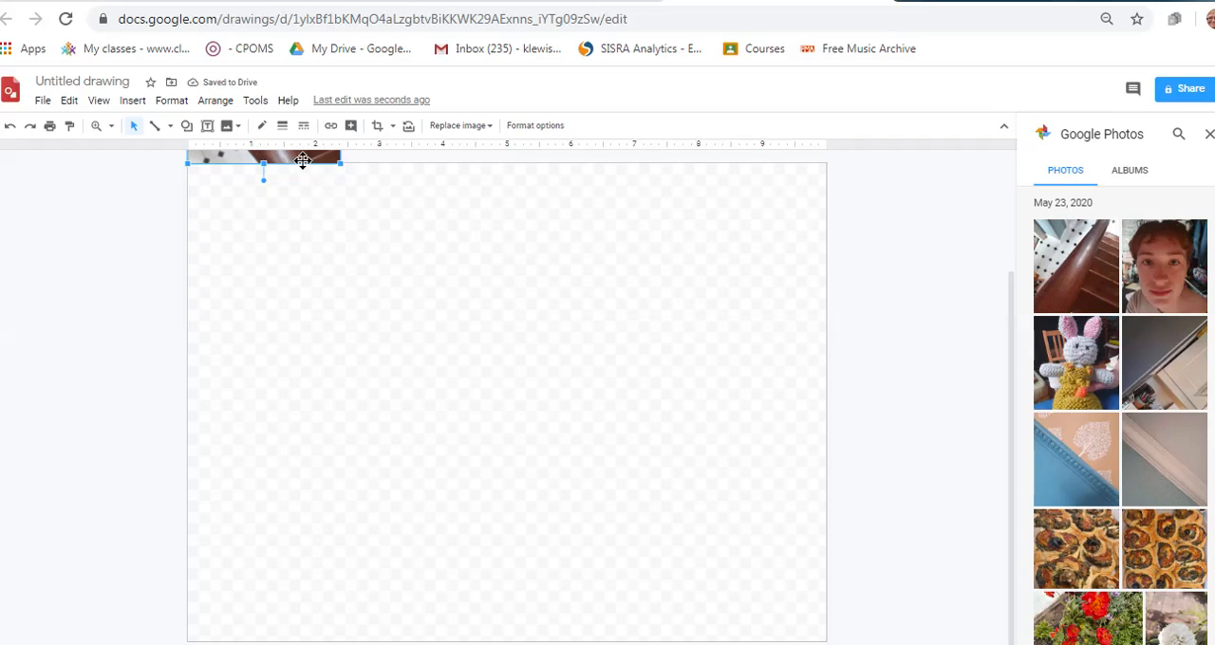
drag(303, 160, 299, 315)
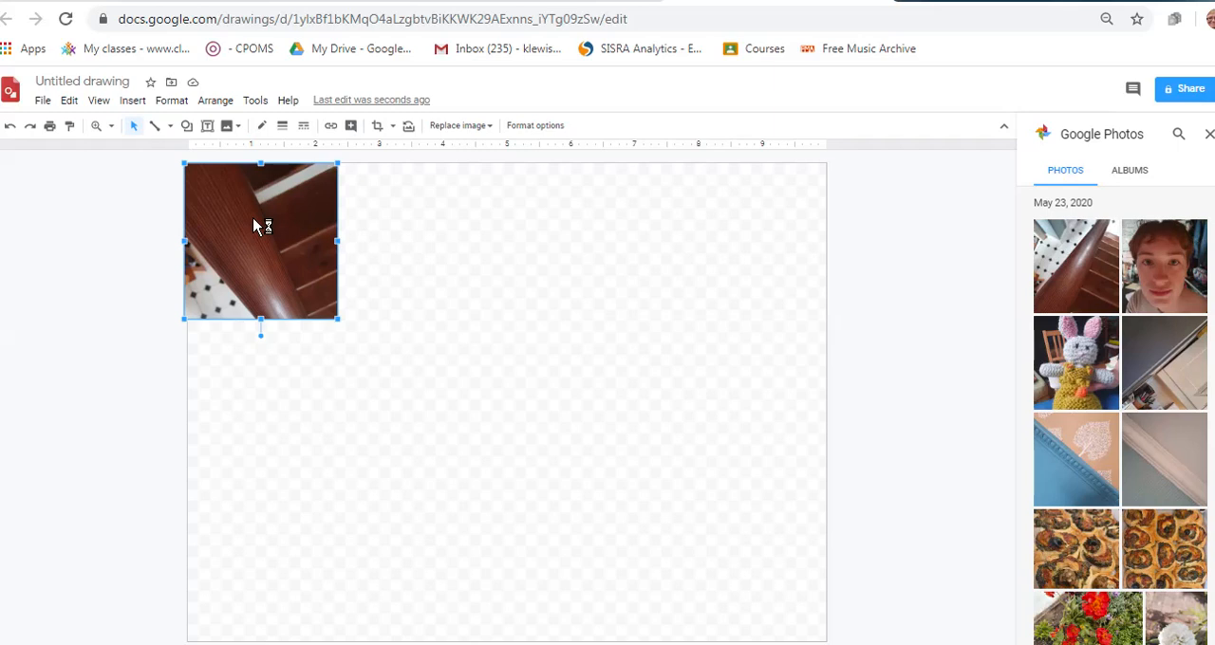
Duplicate the tile and place the copy flush against the original's right edge
key(ctrl+d)
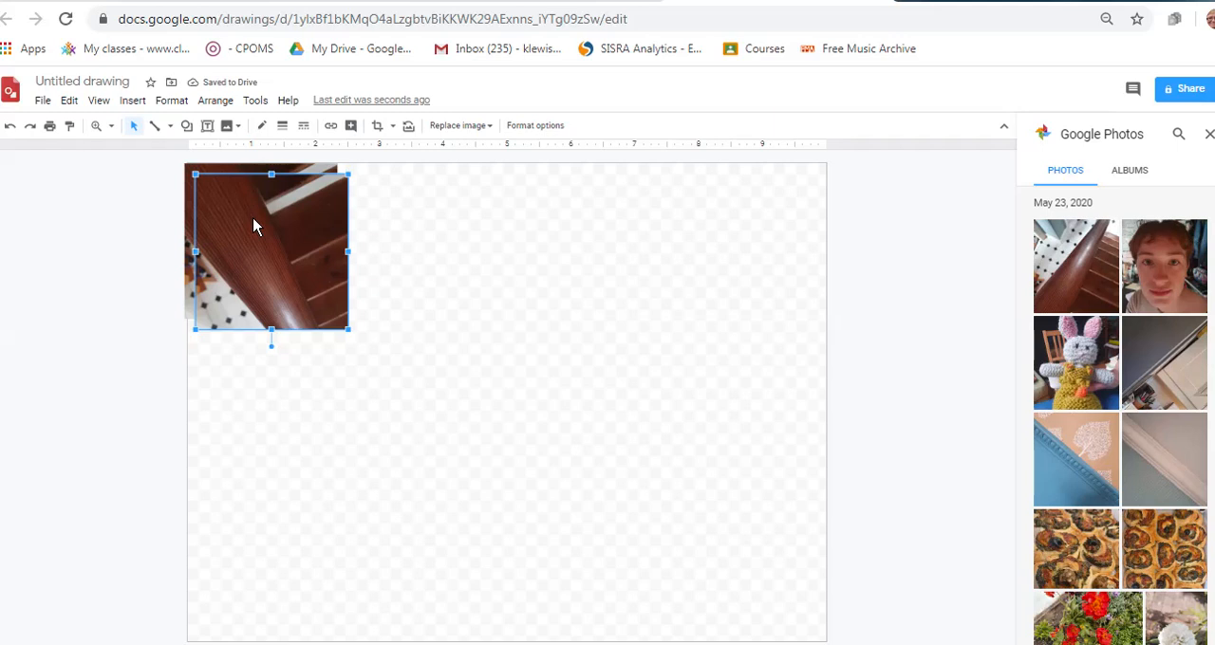
drag(252, 228, 396, 218)
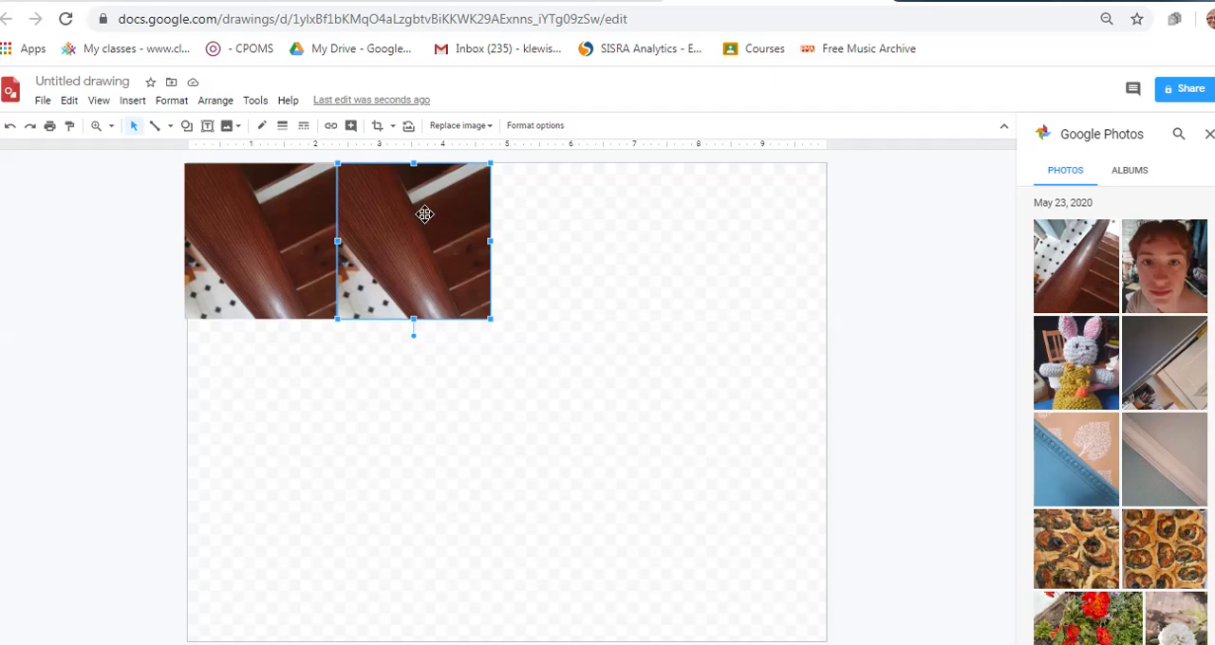
Flip the second tile horizontally so it mirrors the first one
click(532, 129)
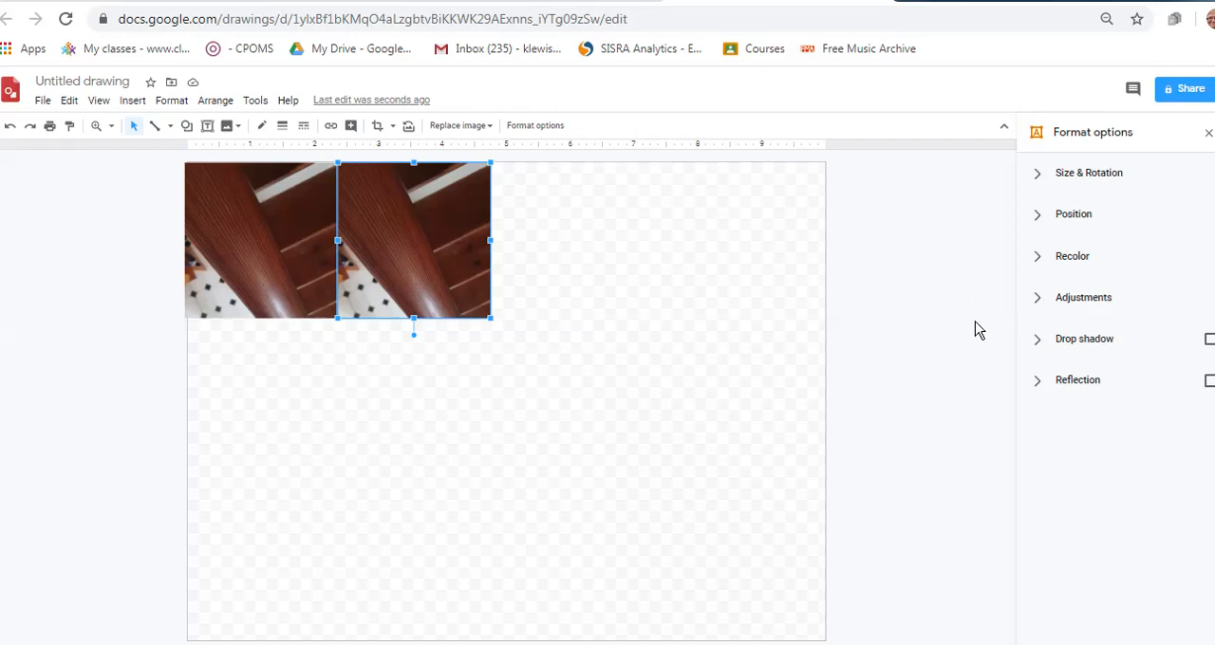
click(1081, 183)
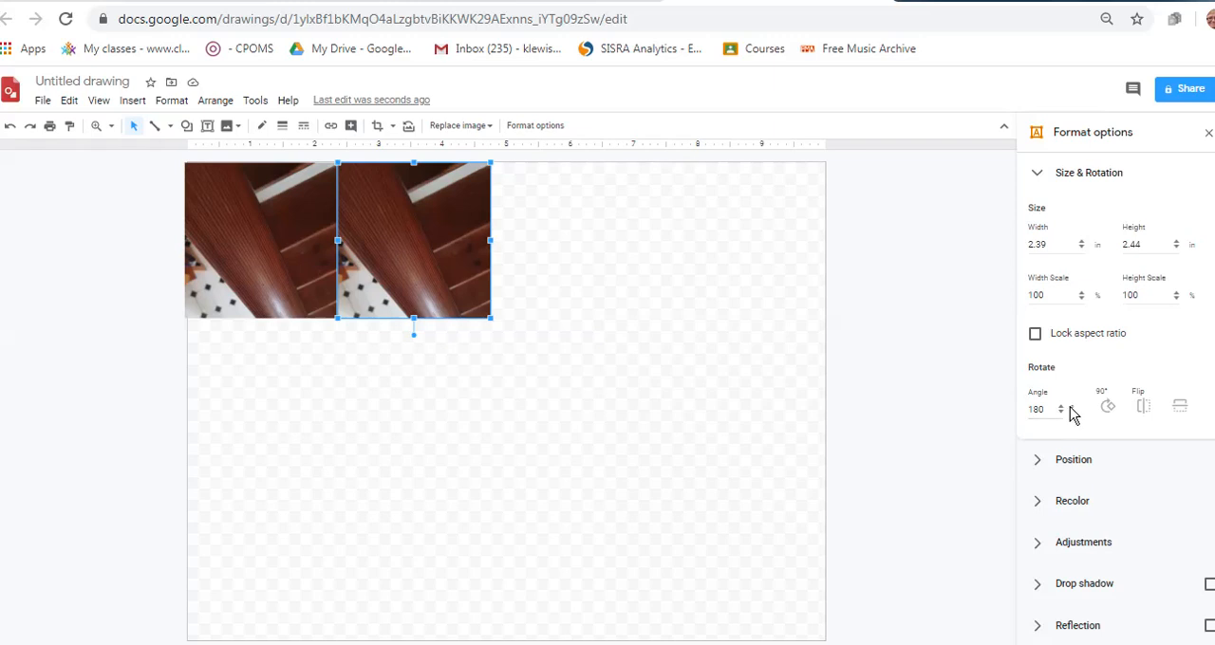
click(1138, 408)
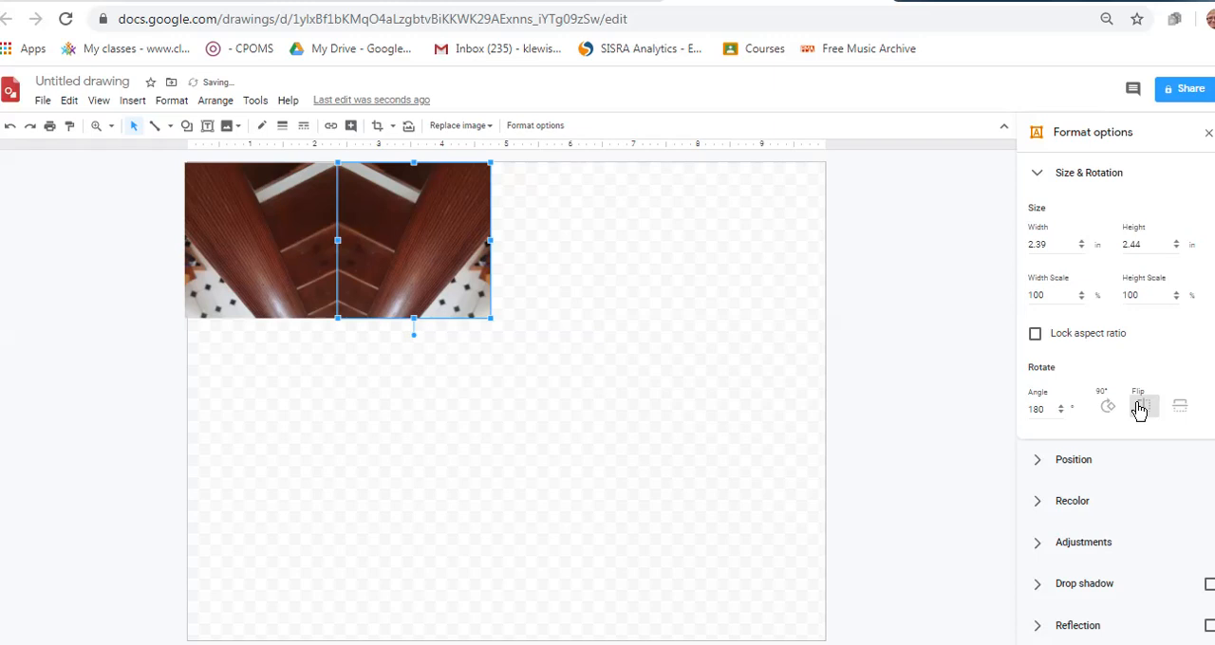
click(1143, 408)
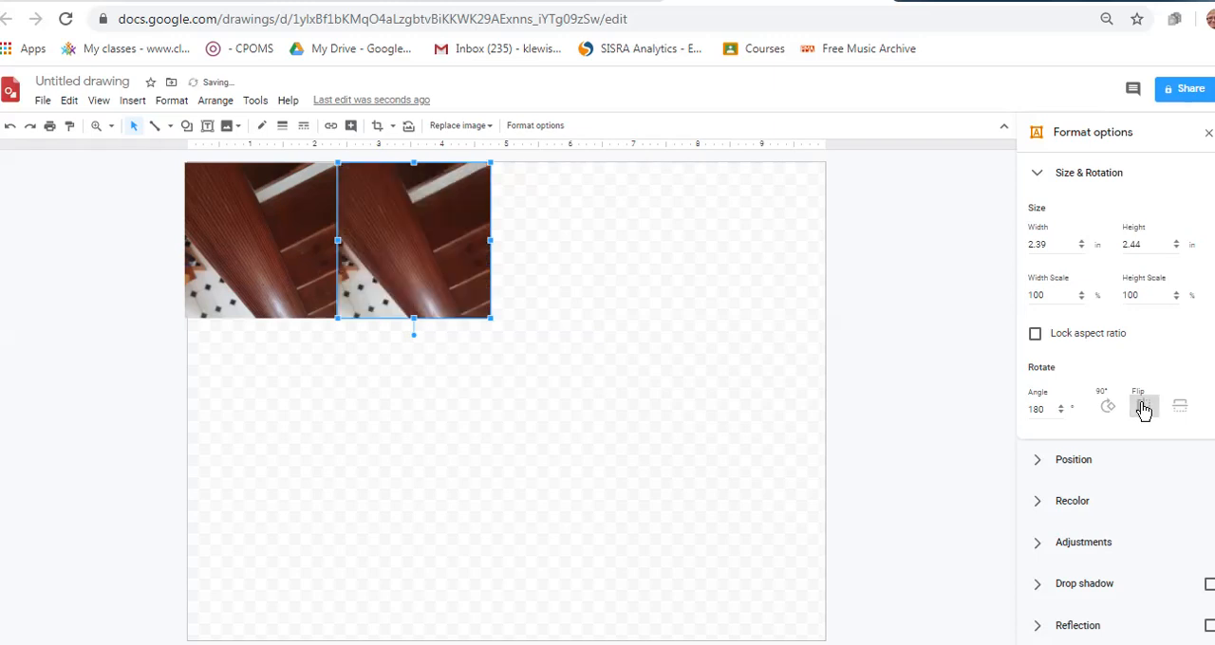
click(1143, 409)
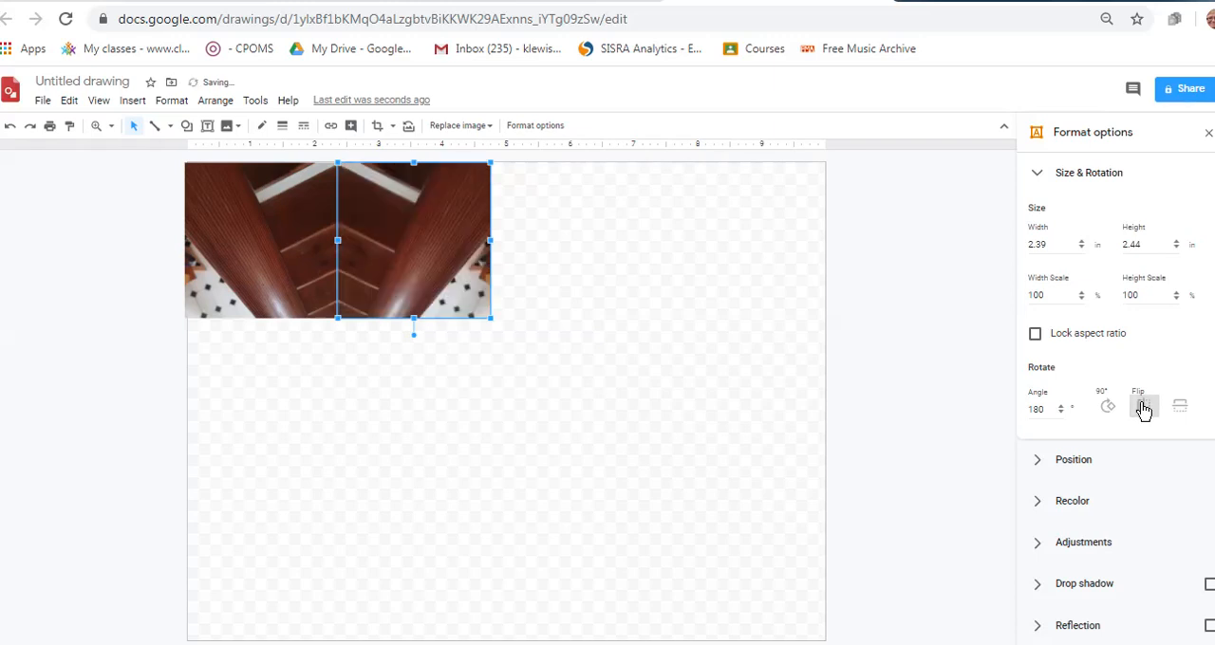
click(582, 357)
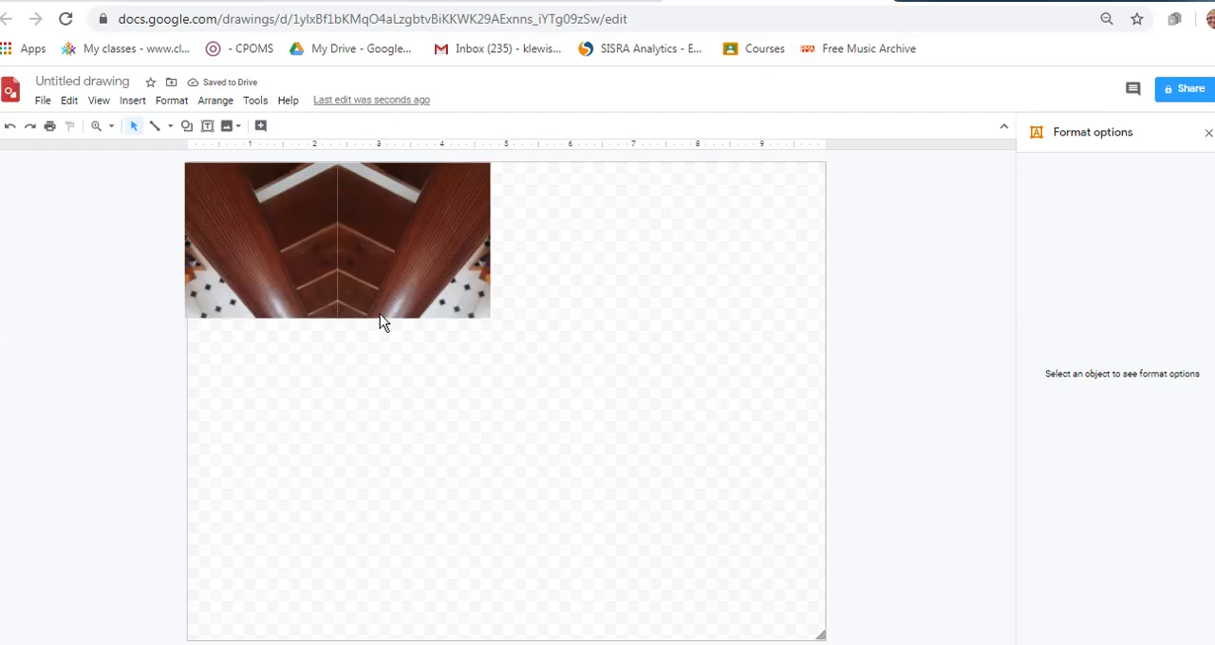
click(264, 281)
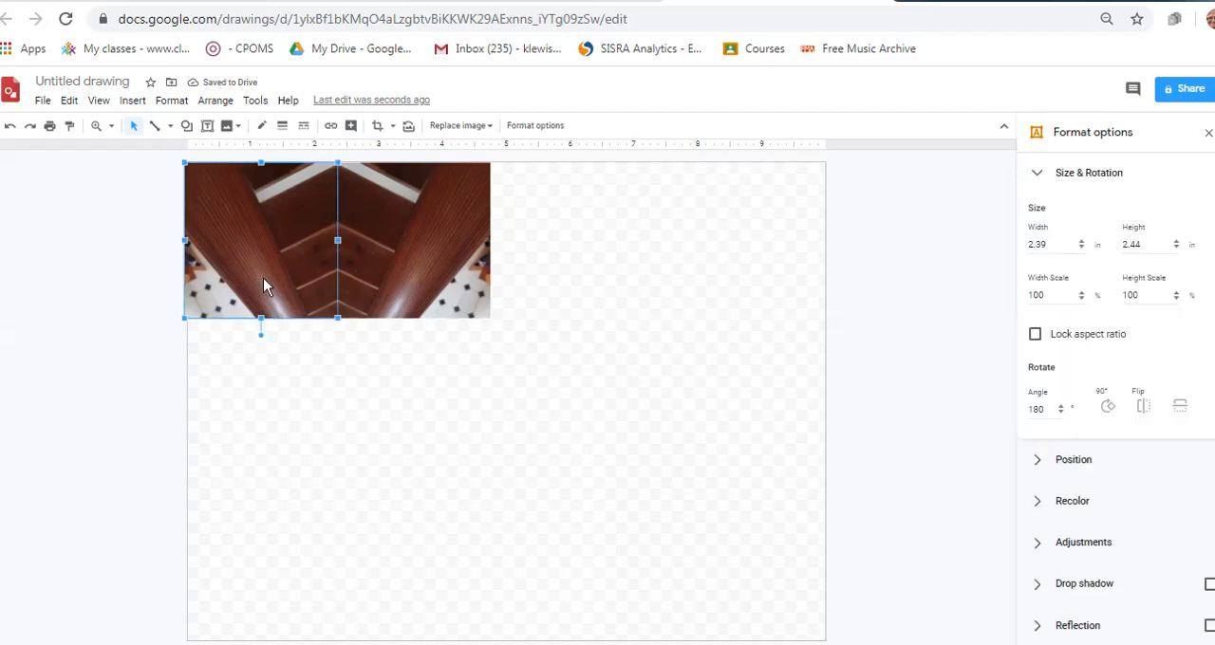
shift+click(387, 261)
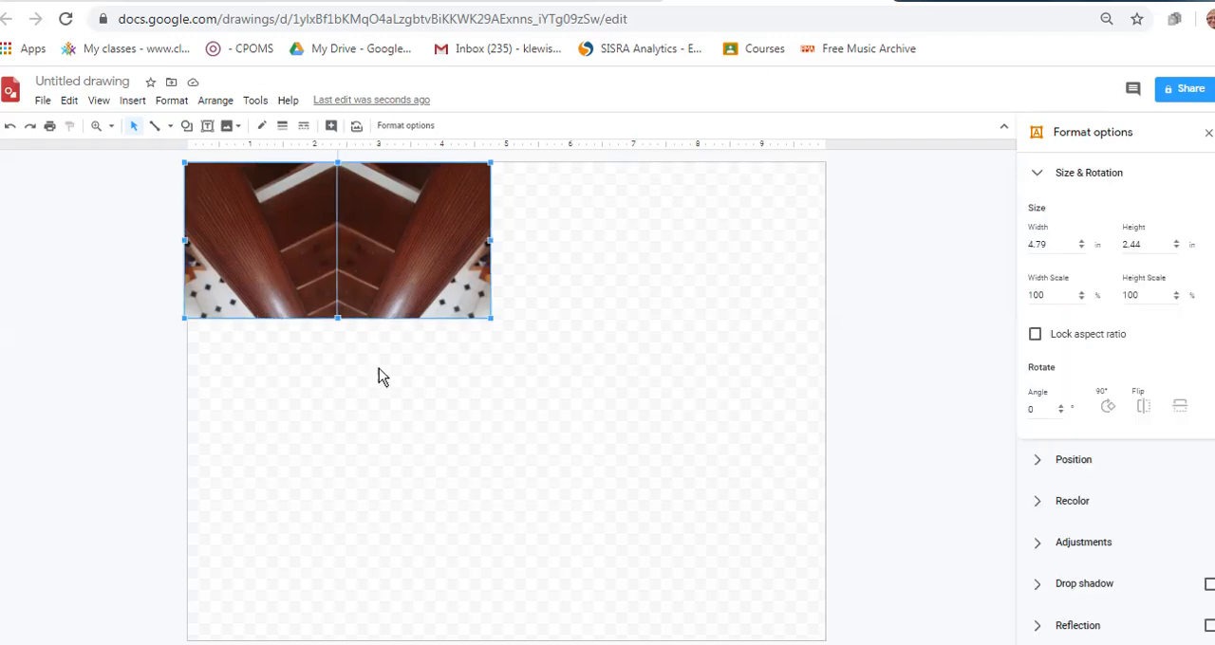
click(385, 431)
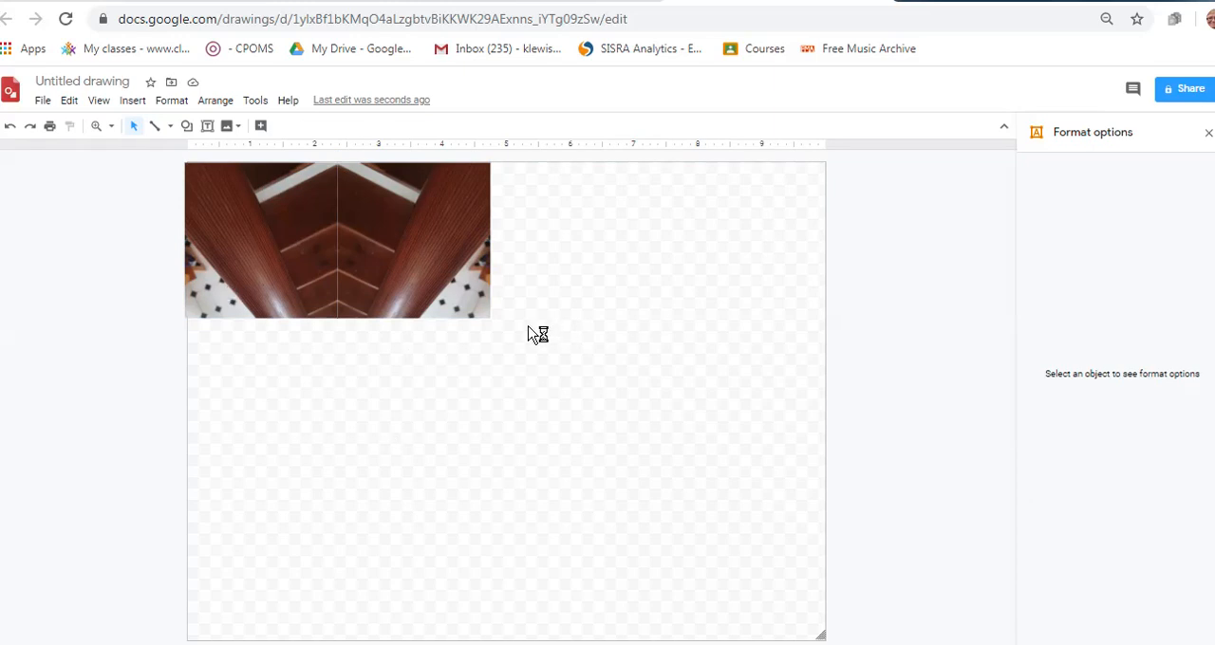
drag(527, 327, 164, 163)
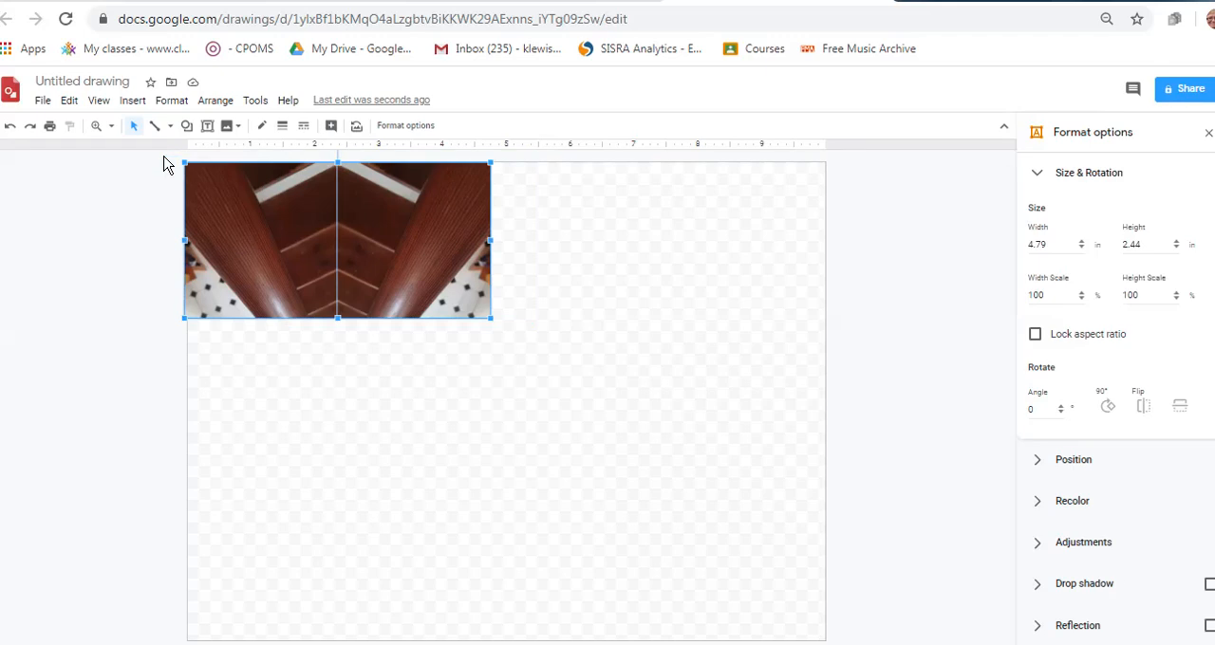
click(339, 366)
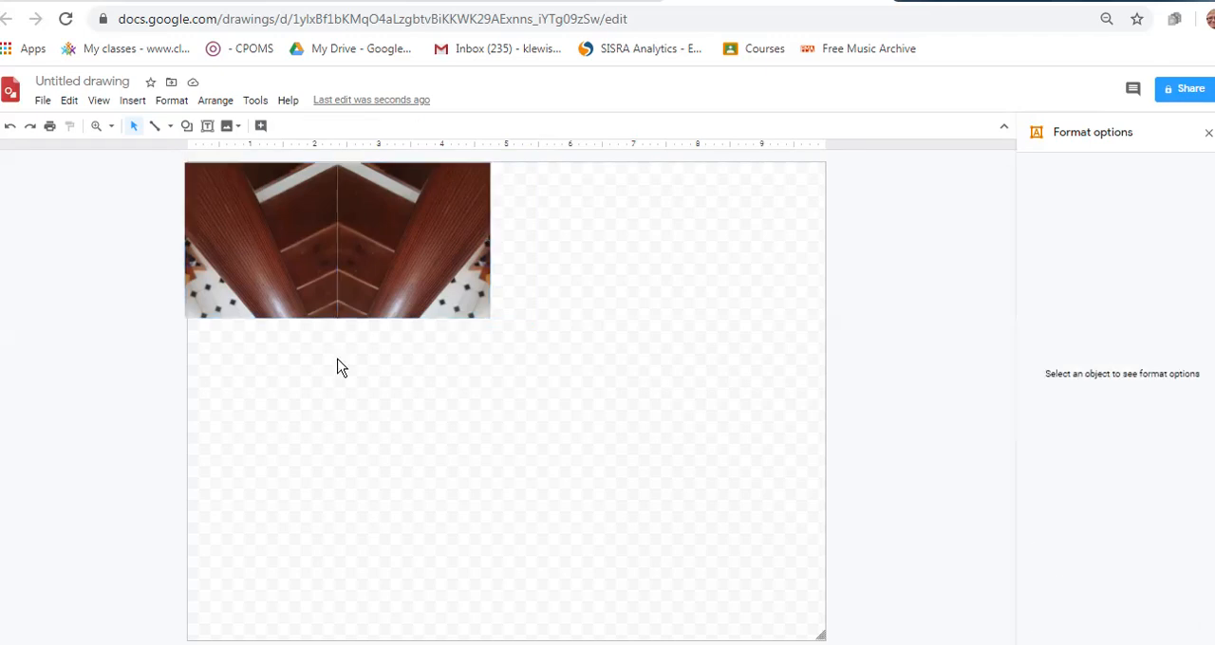
Duplicate the mirrored pair of tiles together and place the copy flush against the pair's right edge
click(265, 270)
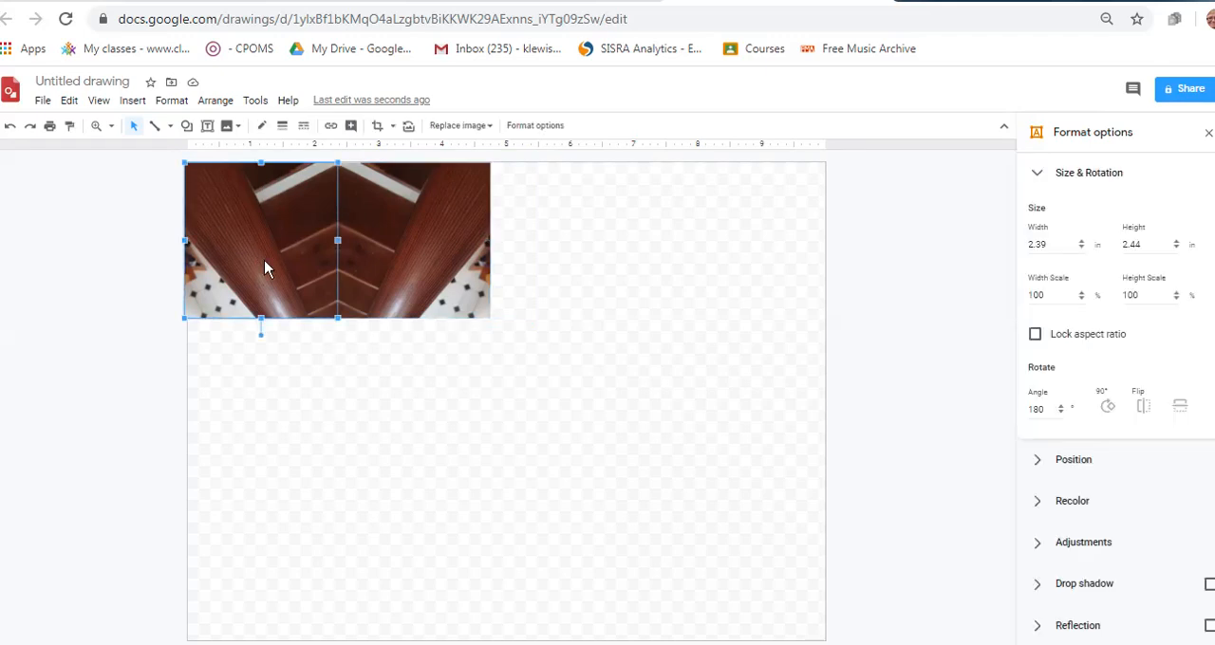
shift+click(389, 237)
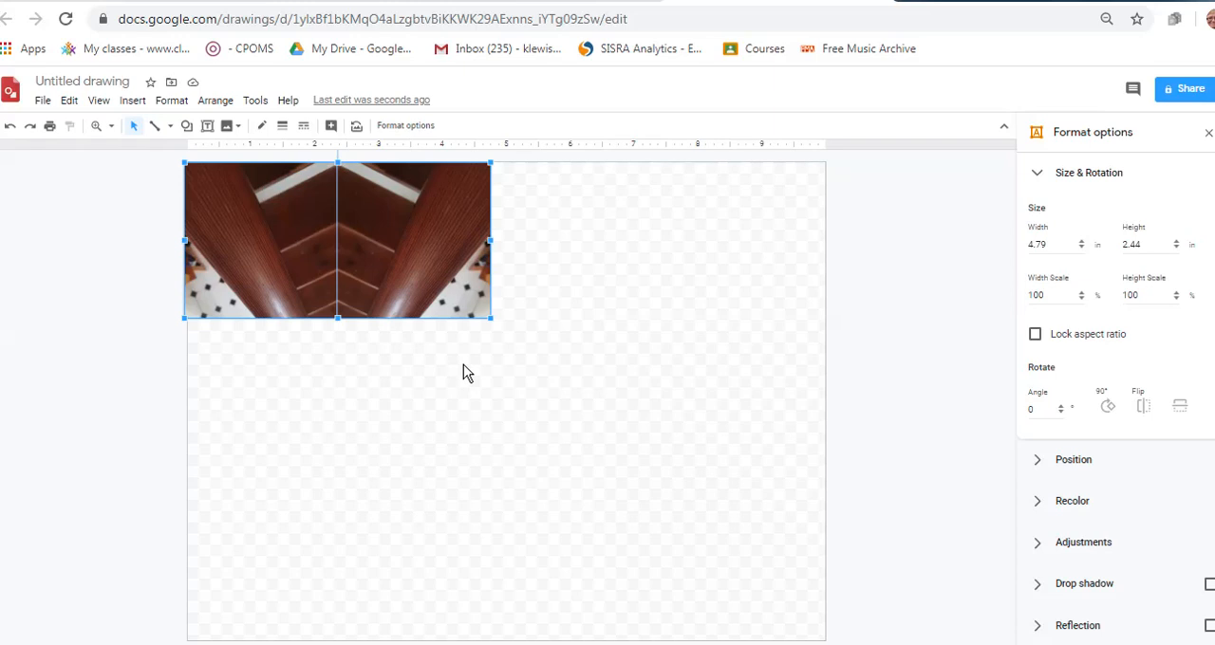
key(ctrl+d)
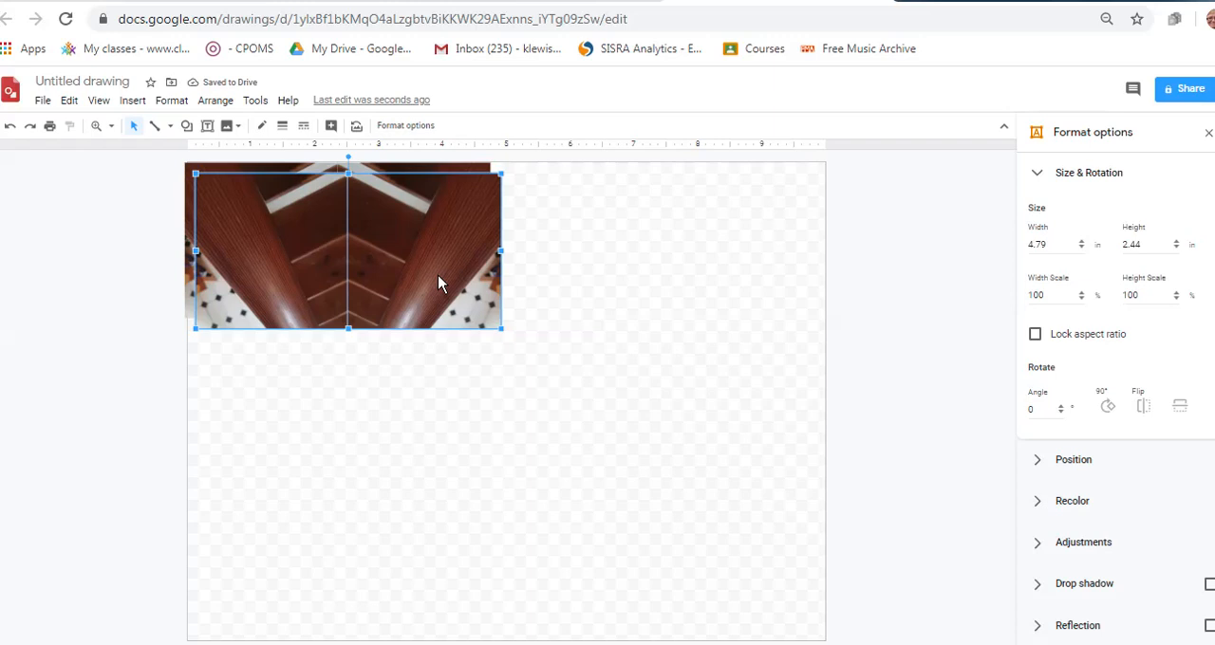
drag(439, 283, 740, 275)
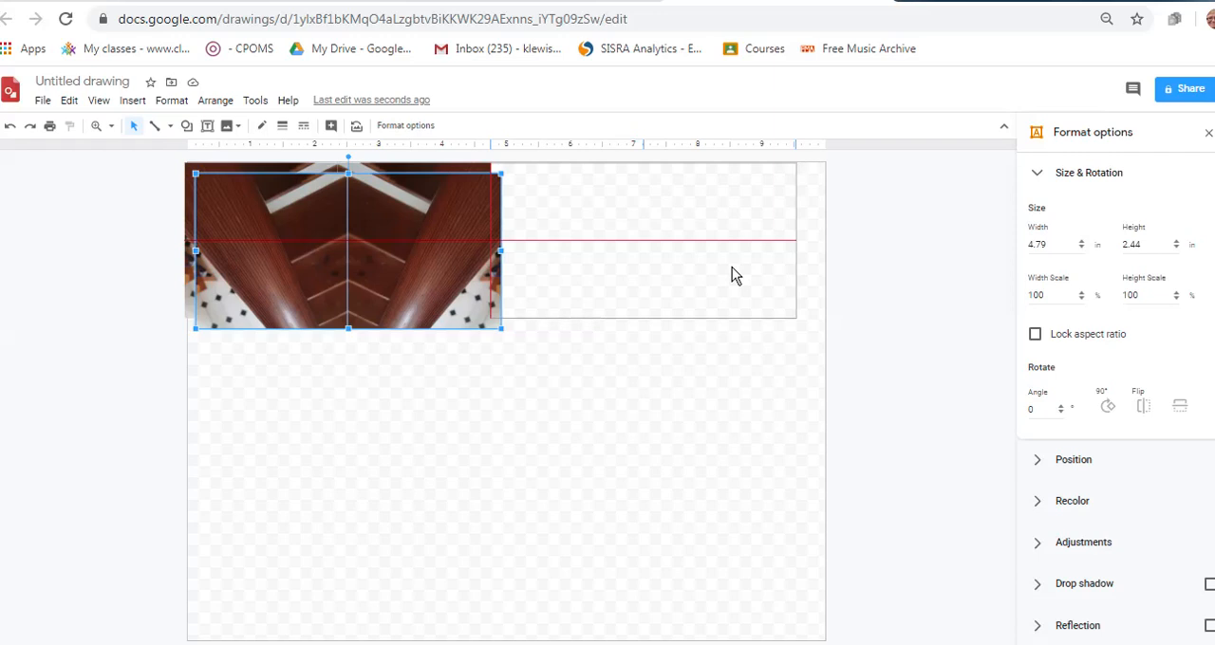
drag(732, 268, 732, 267)
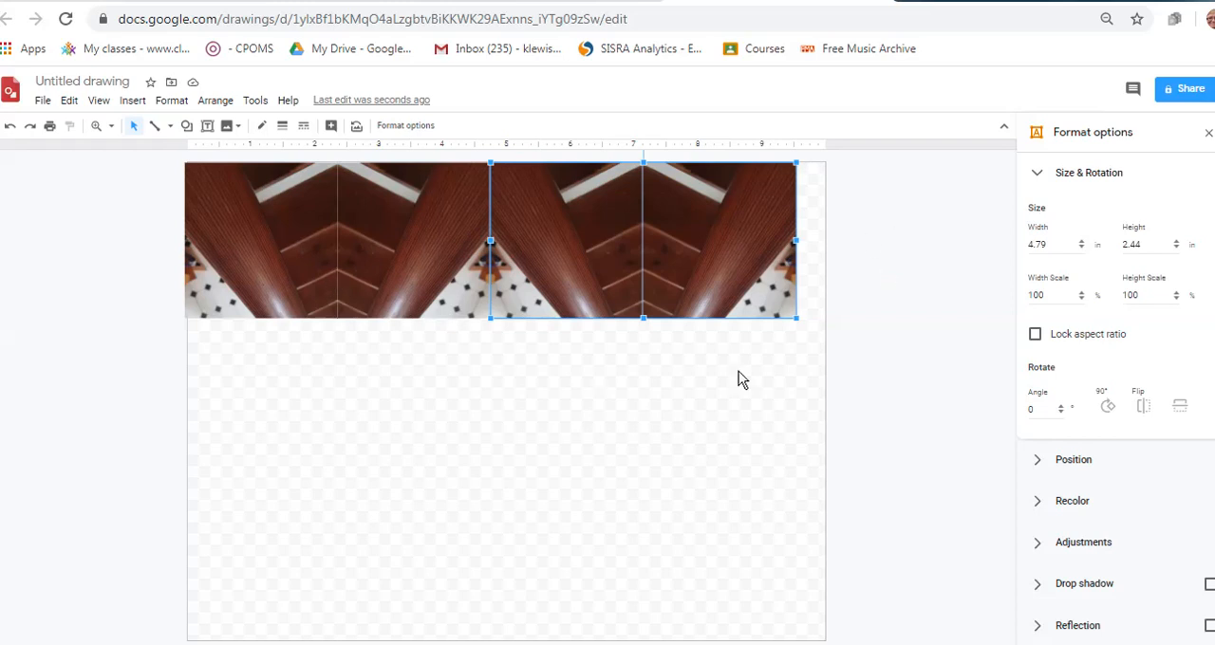
click(715, 415)
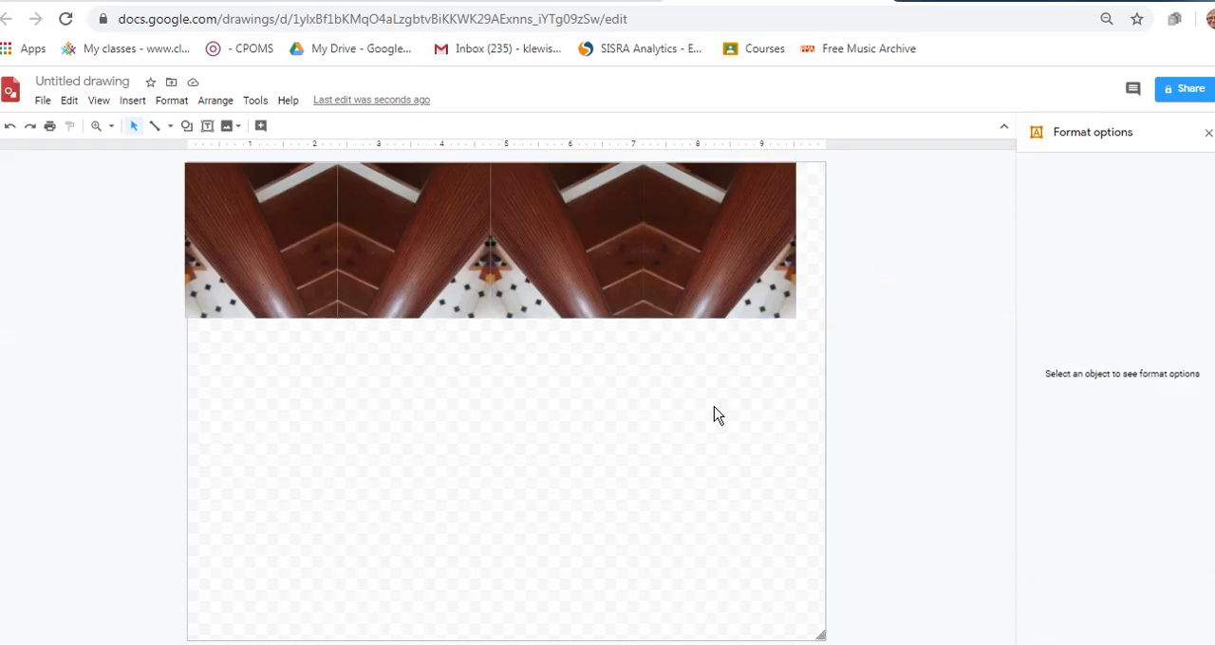
click(707, 235)
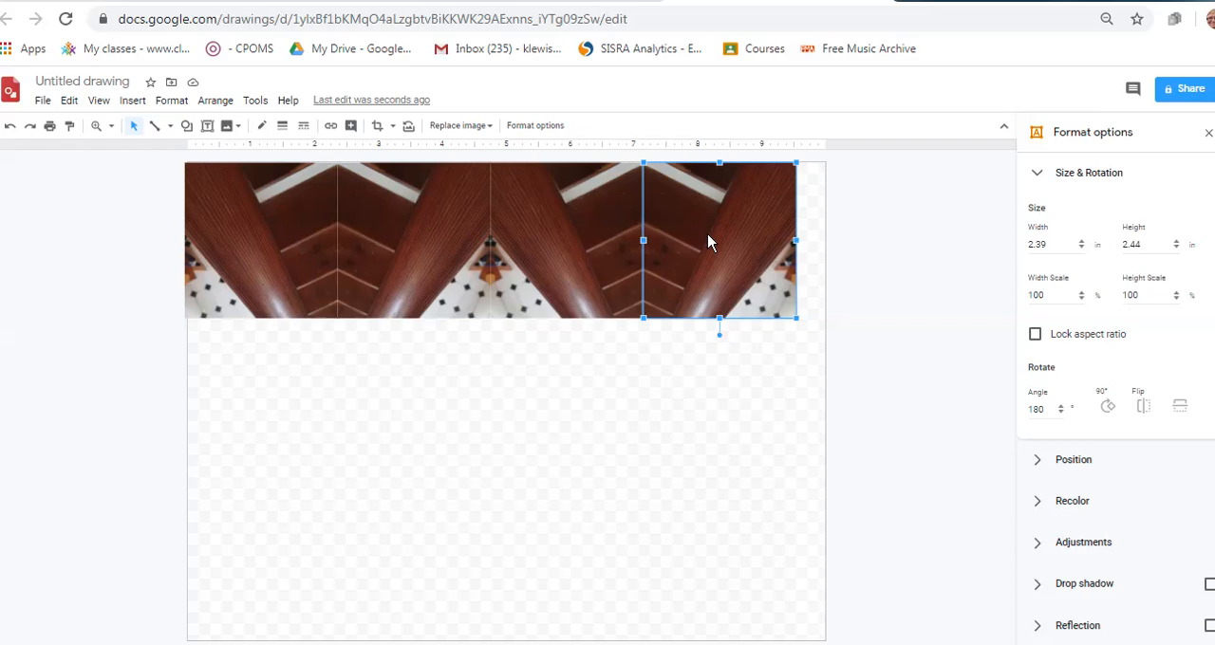
drag(708, 242, 708, 237)
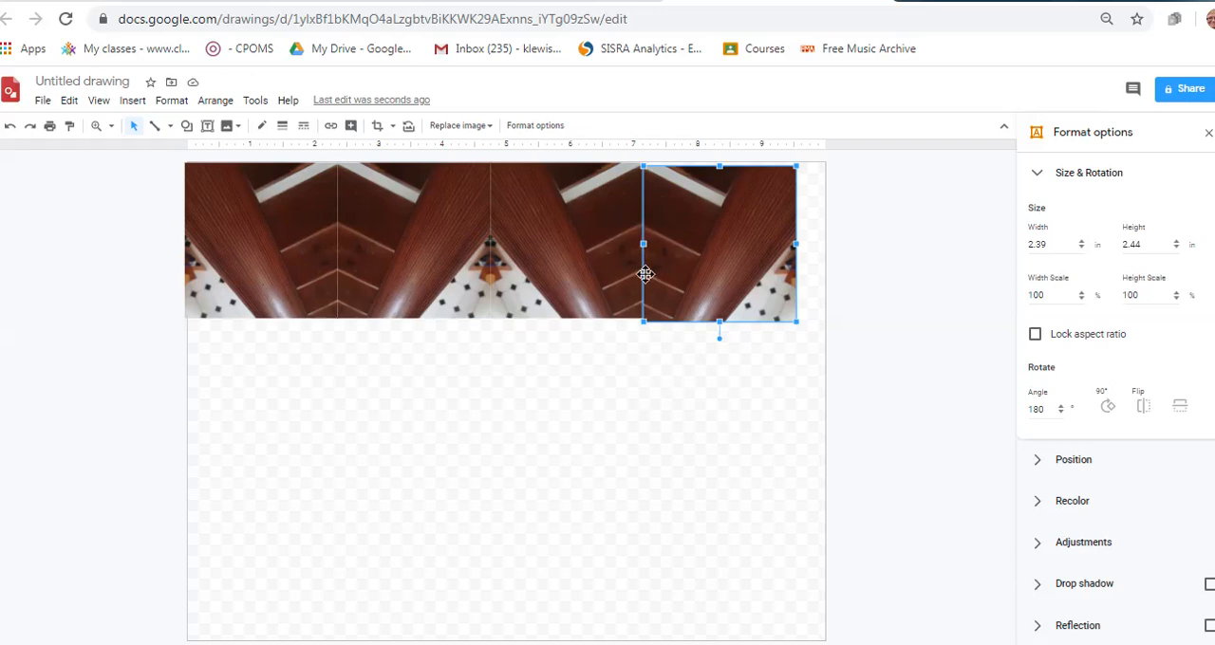
click(12, 128)
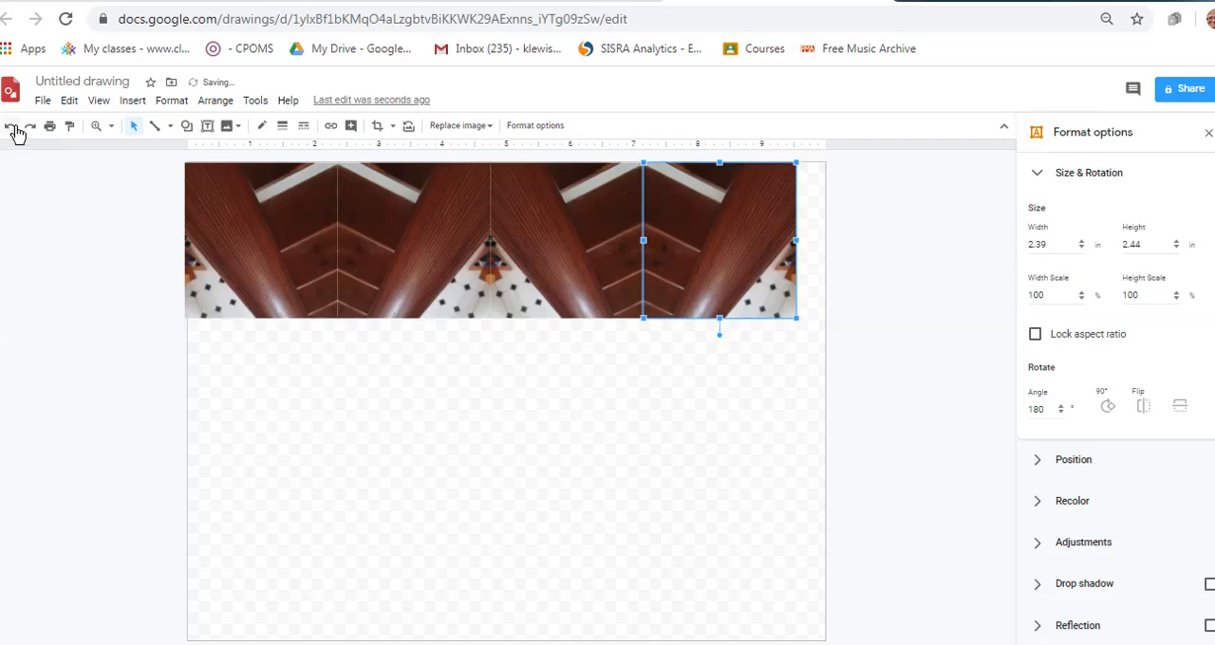
click(504, 438)
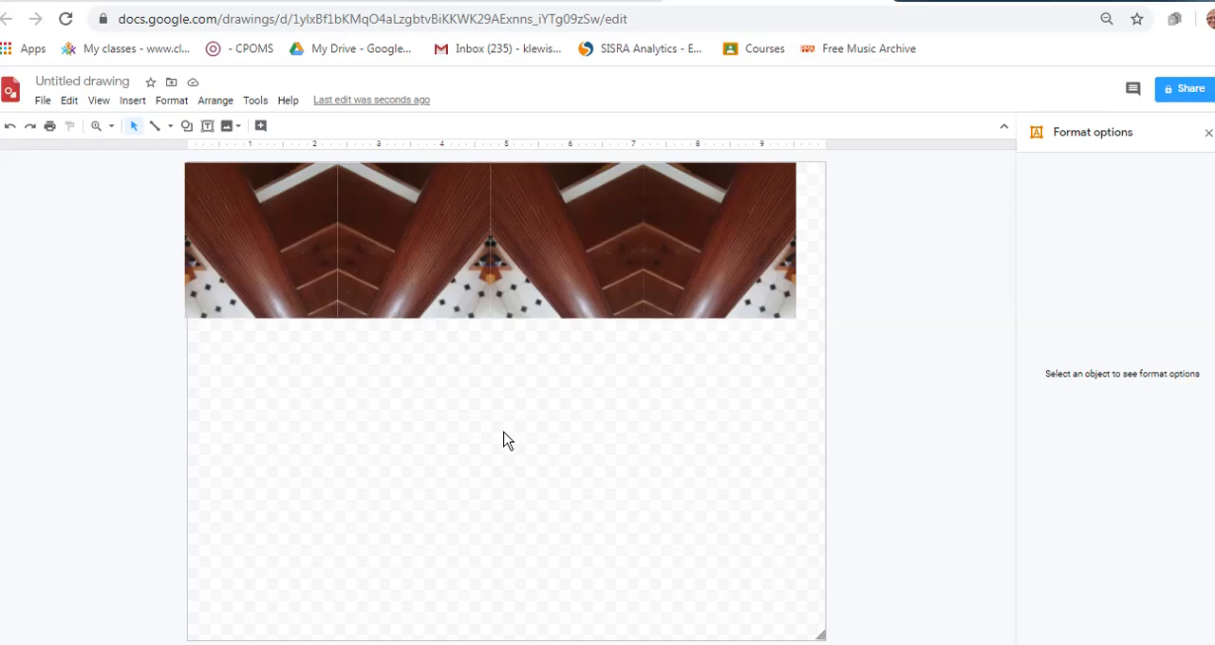
Duplicate the whole row of four tiles and place the copy flush against the row's bottom edge
key(ctrl+a)
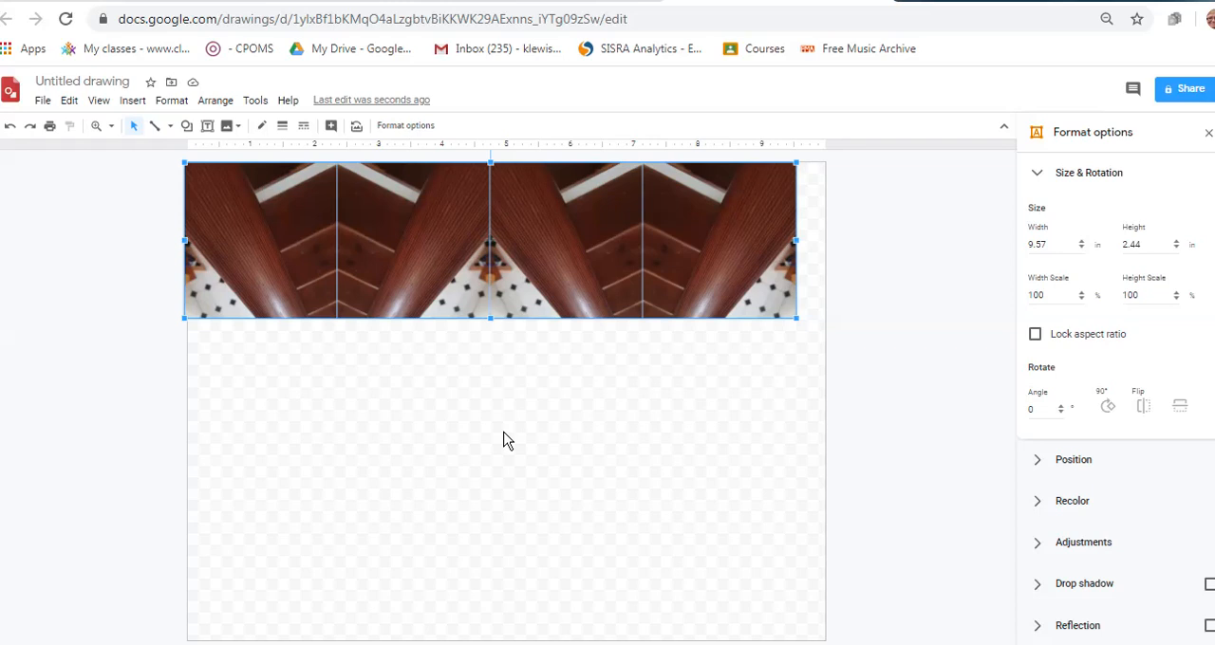
key(ctrl+v)
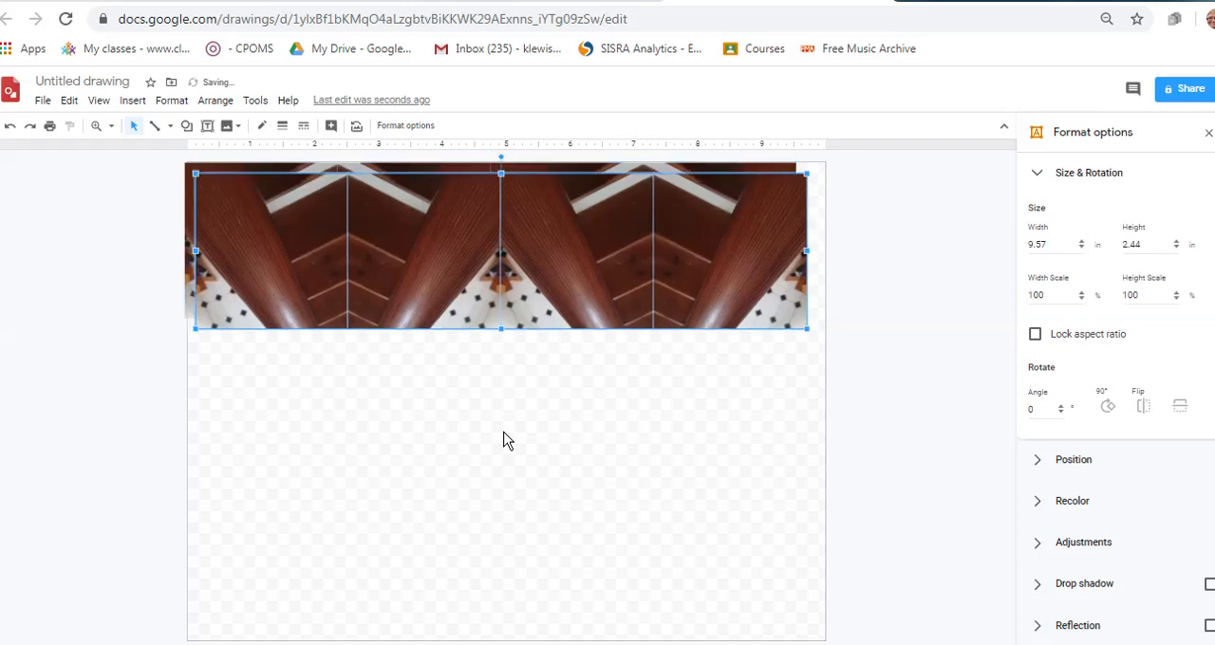
click(508, 441)
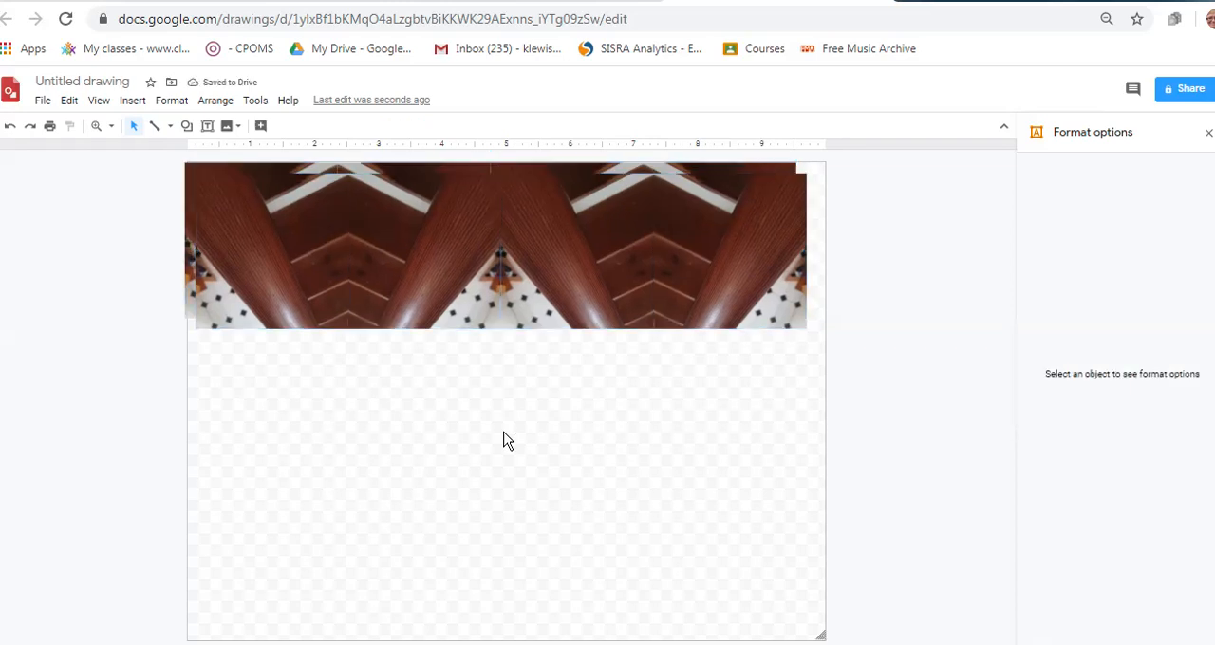
click(9, 128)
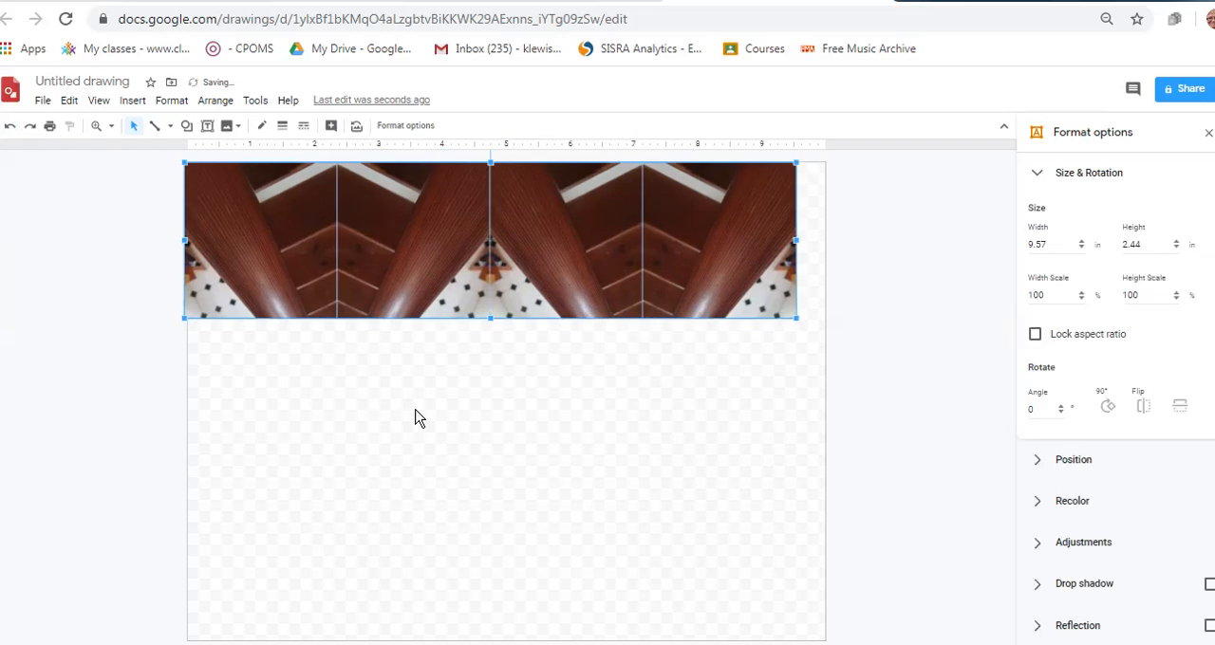
key(ctrl+v)
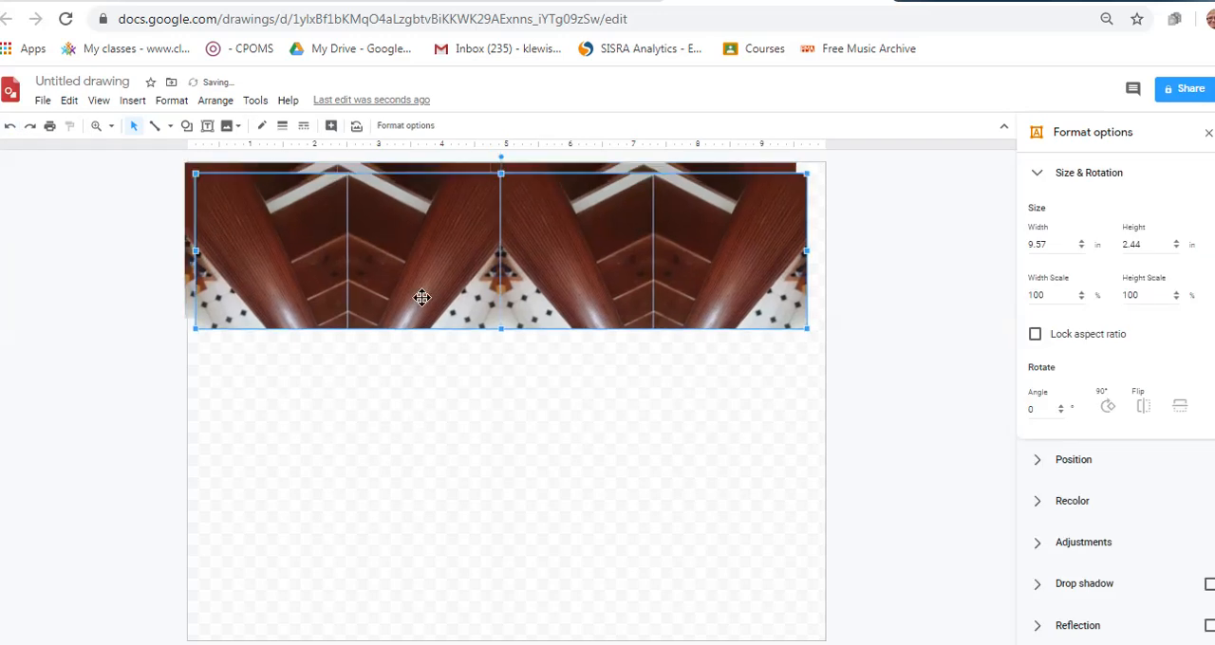
drag(424, 301, 414, 444)
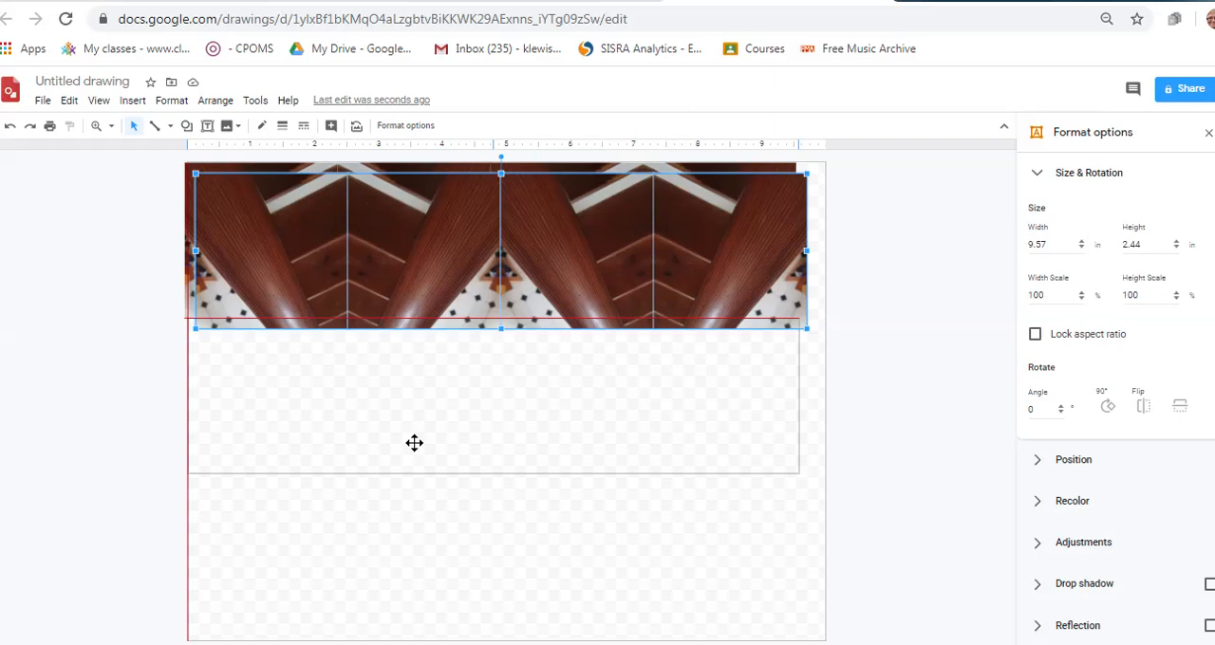
drag(414, 444, 414, 444)
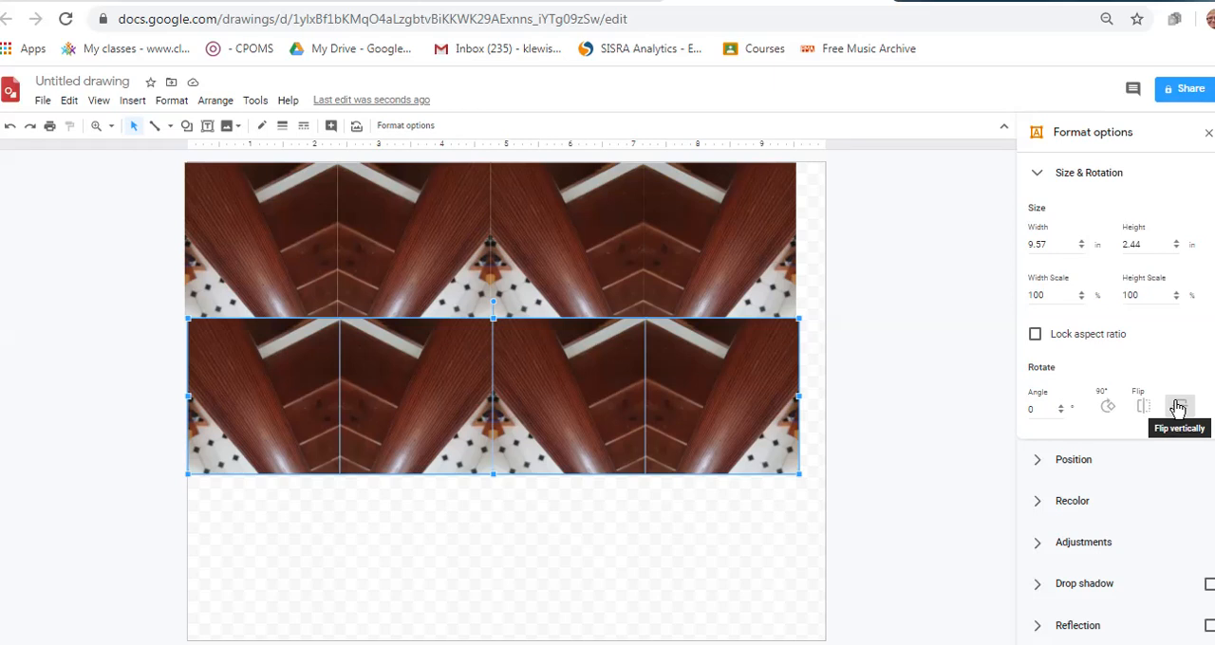
Flip the second row of tiles vertically and align its side edges with the row above
click(1177, 407)
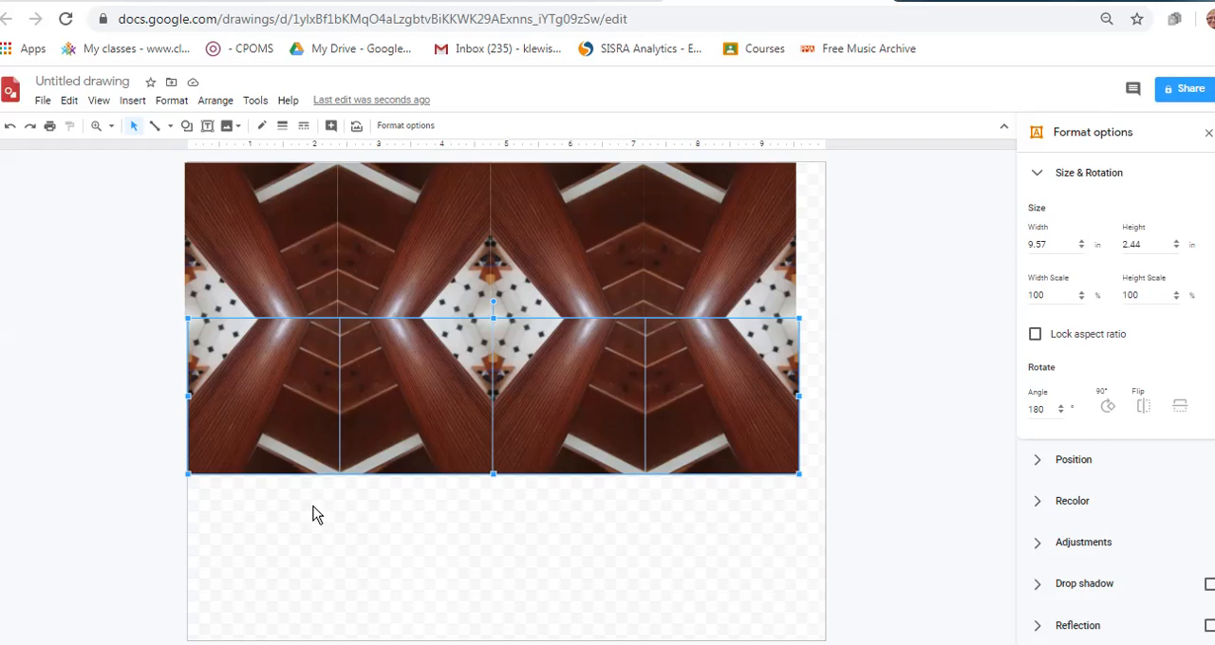
key(ctrl+z)
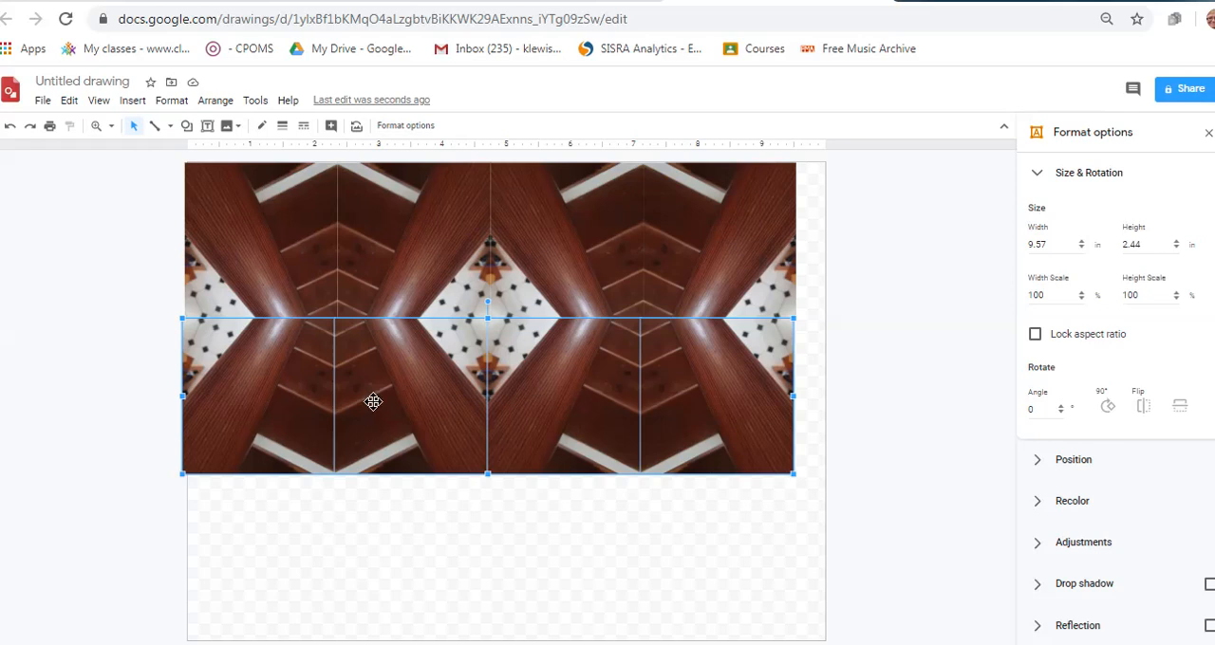
drag(371, 399, 378, 403)
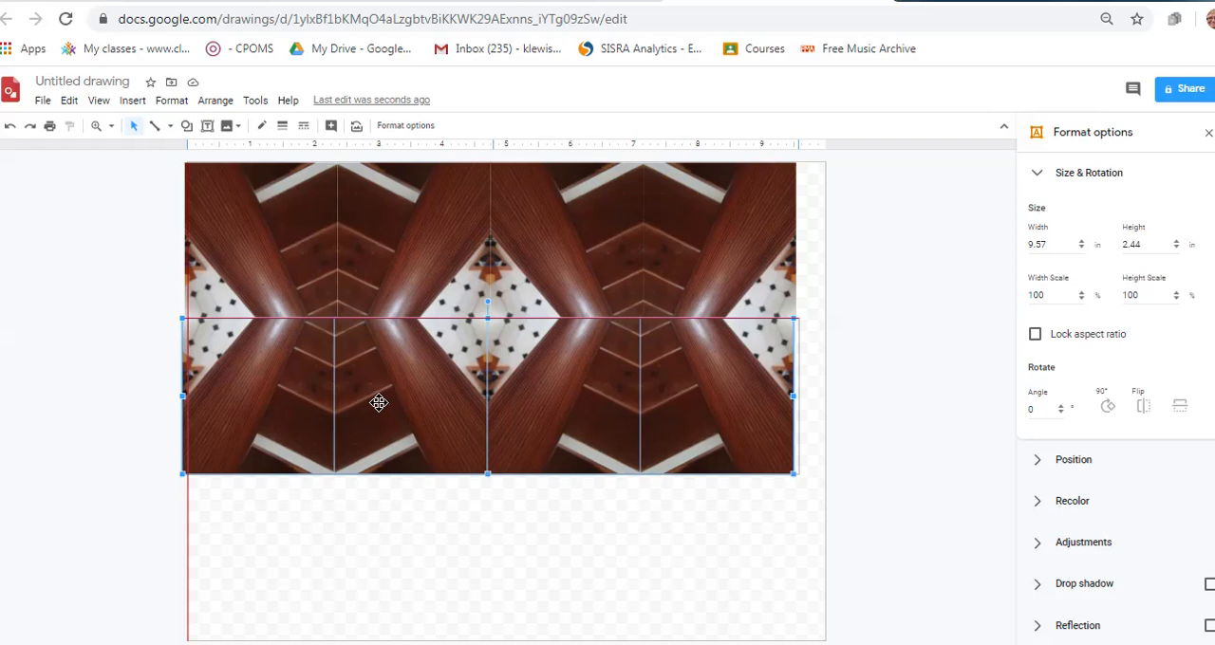
drag(380, 404, 380, 403)
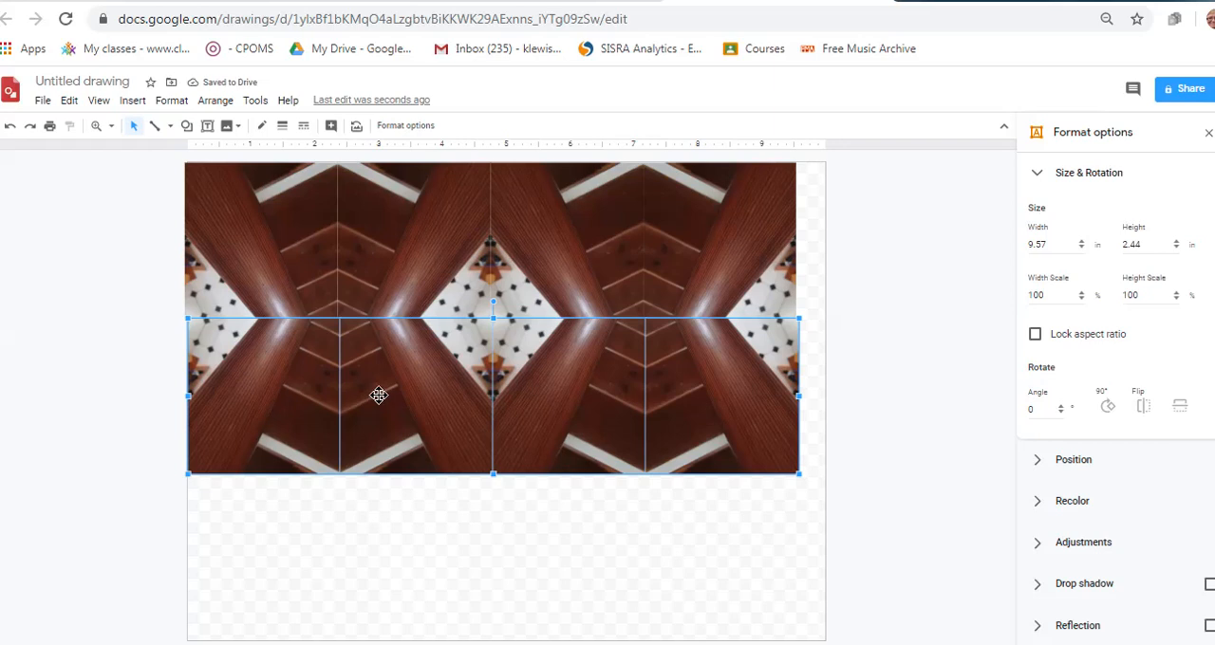
drag(379, 395, 374, 396)
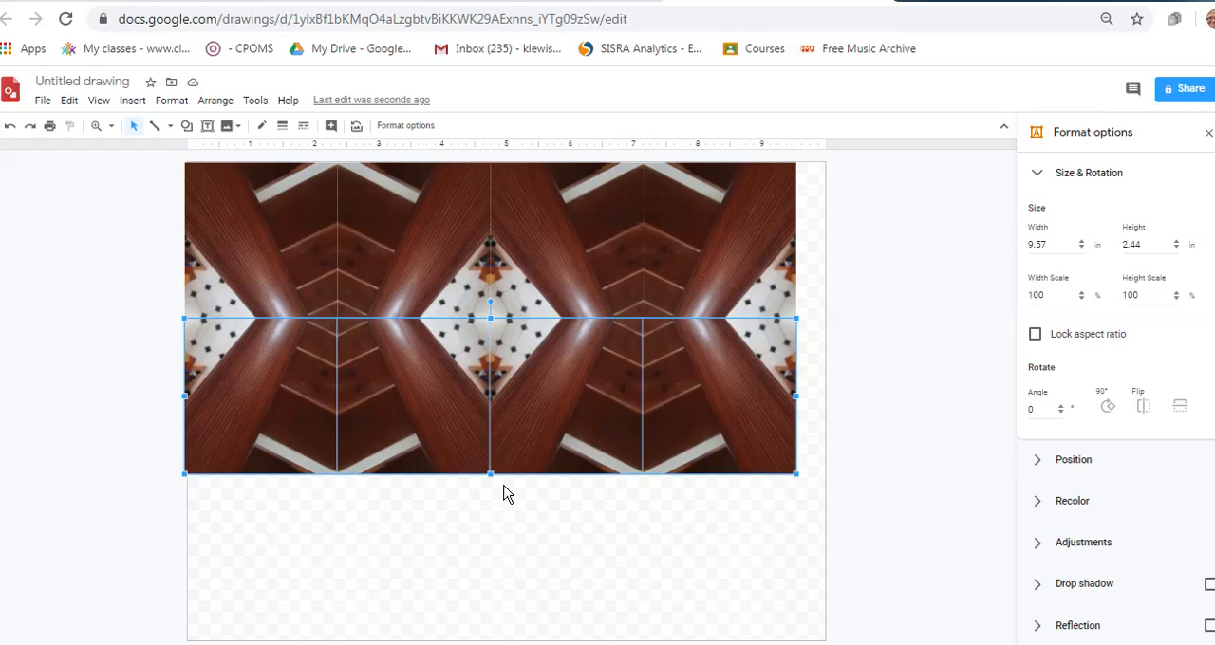
click(568, 530)
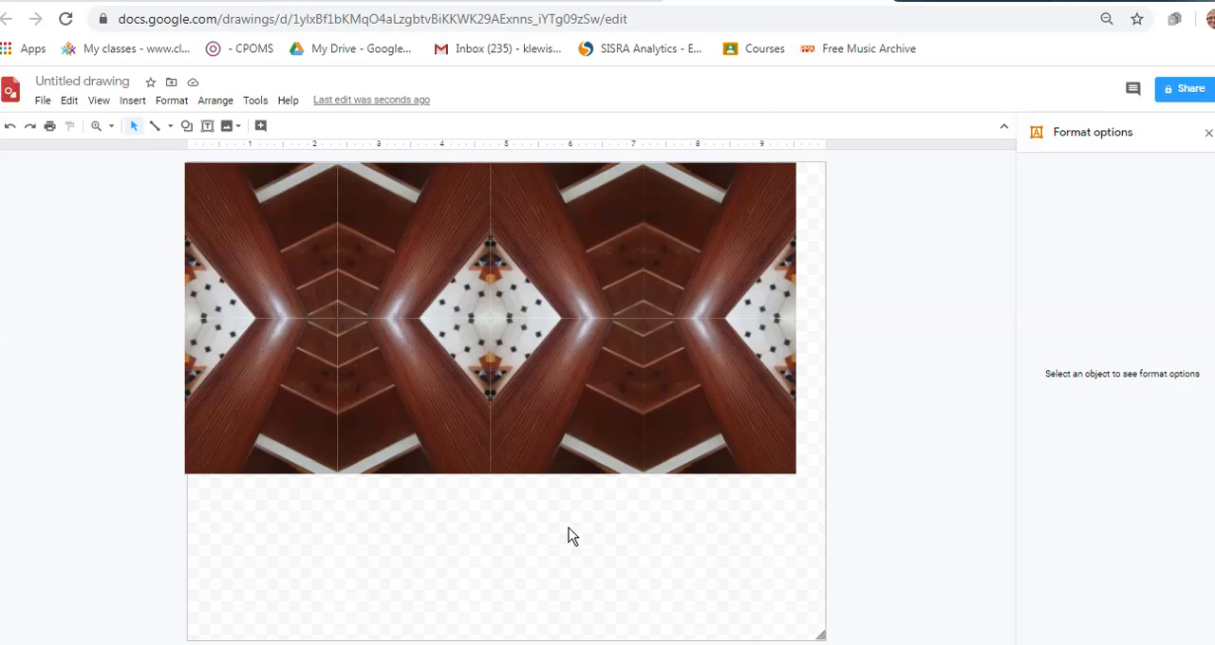
key(ctrl+d)
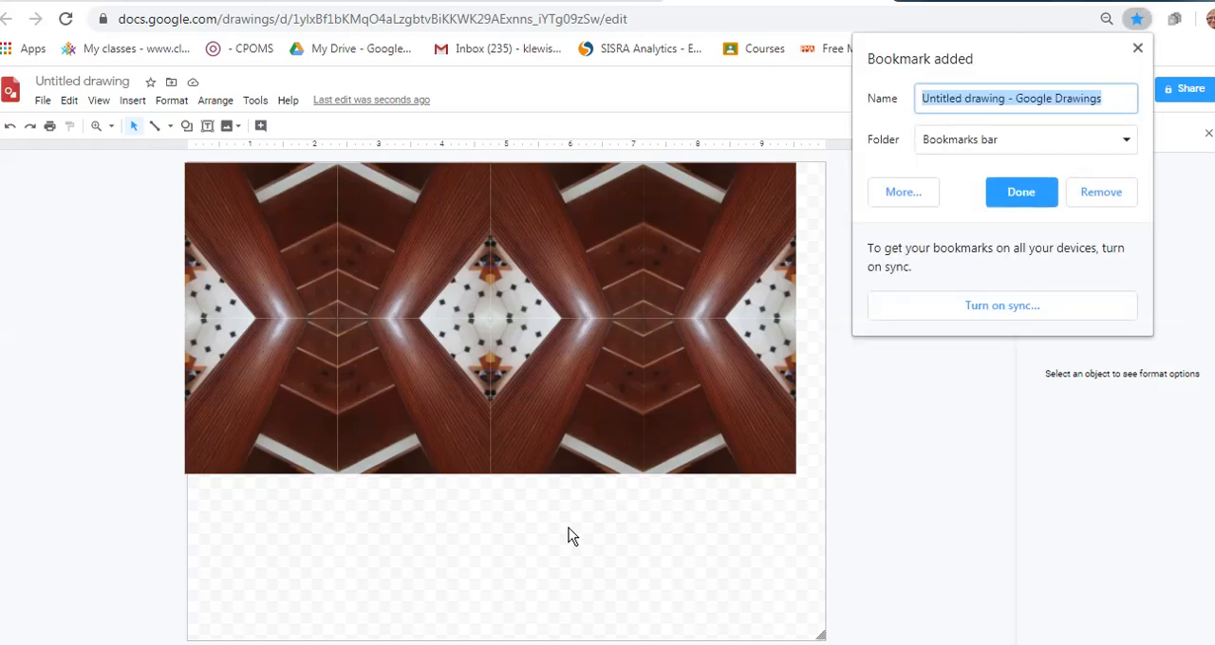
click(1138, 49)
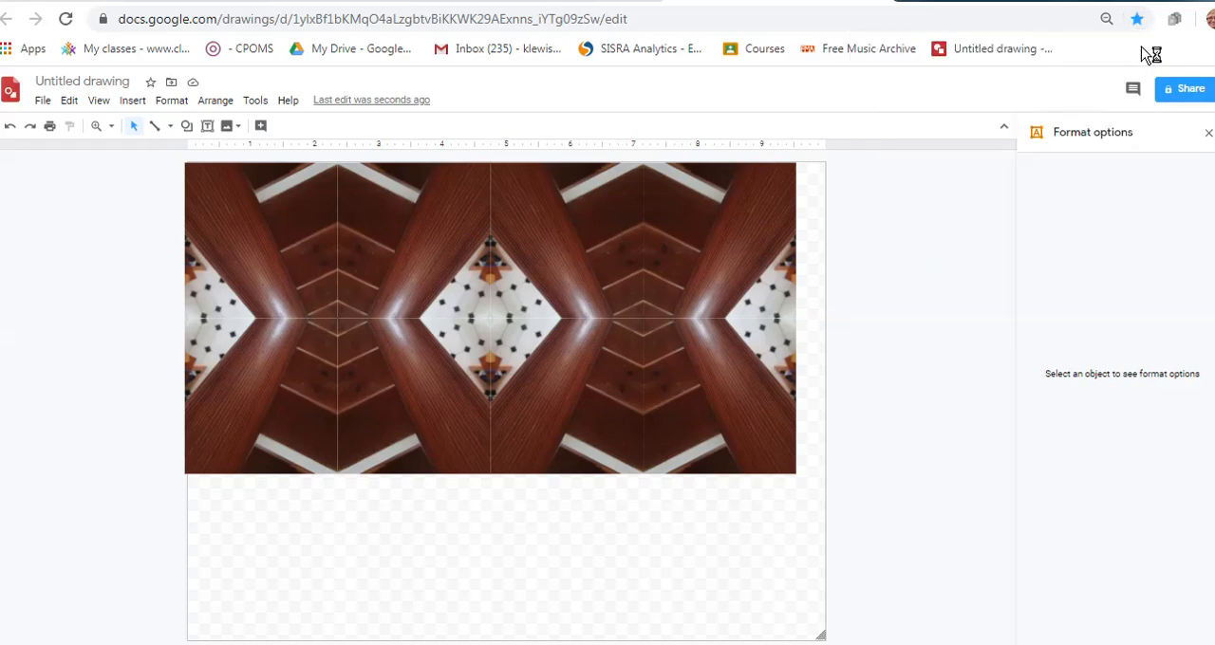
key(ctrl+d)
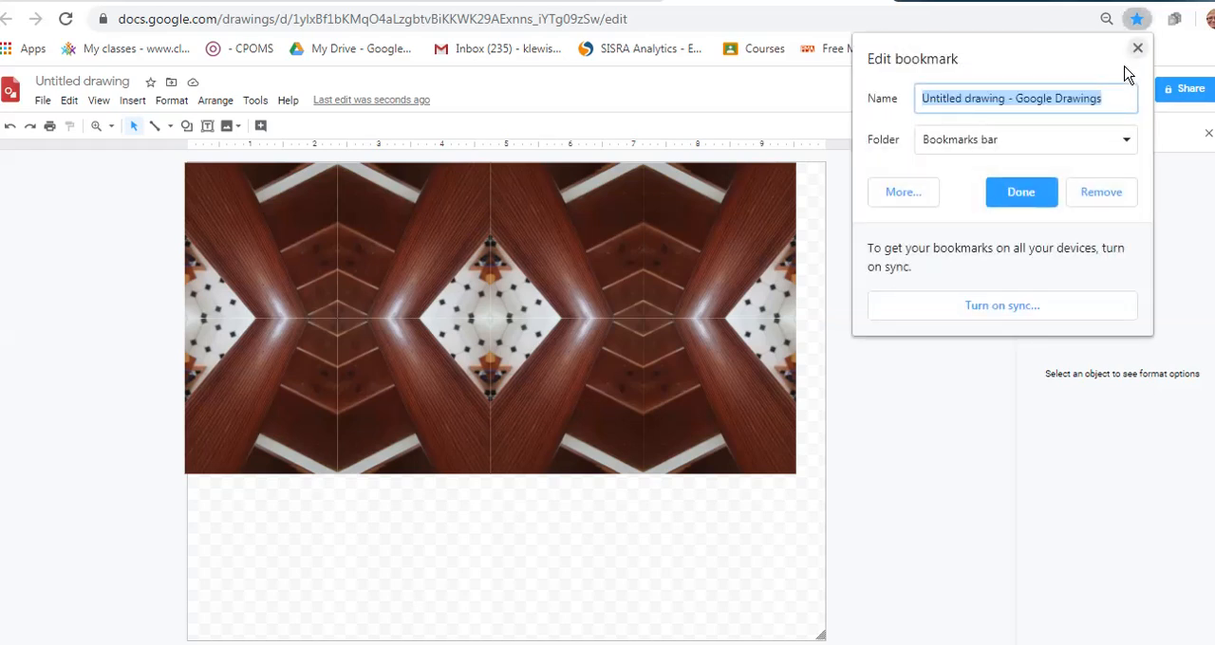
click(1135, 50)
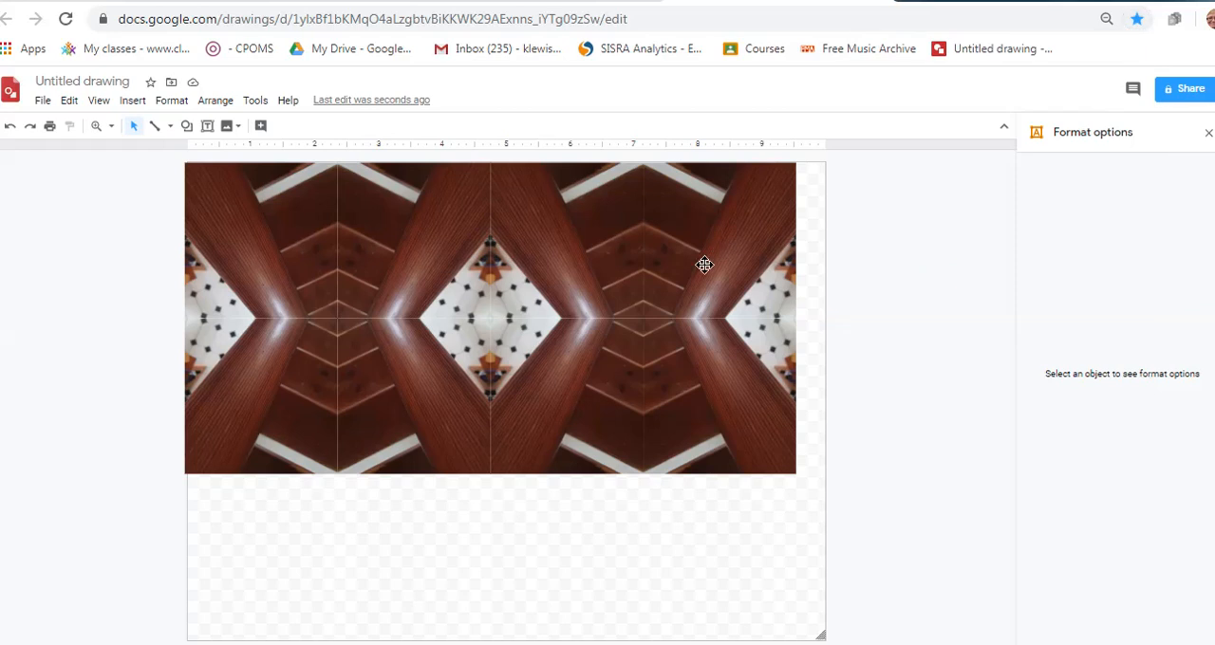
Duplicate the four tiles of the second row flush beneath it as a third row and flip the copy vertically
click(244, 438)
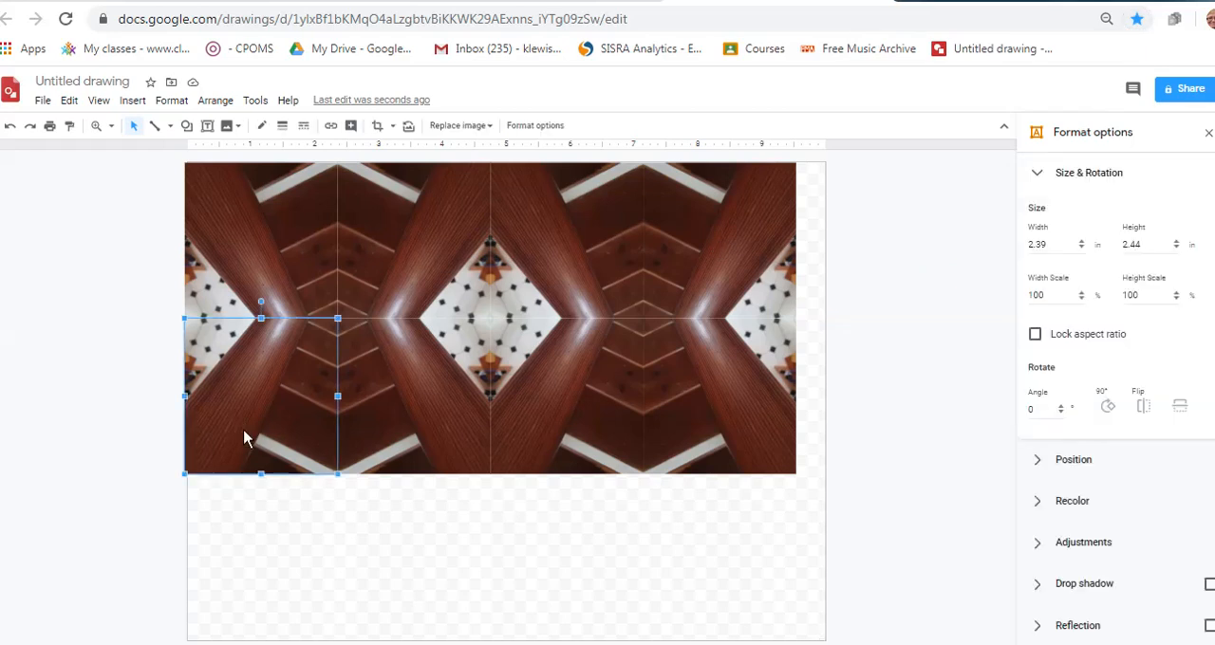
double_click(244, 438)
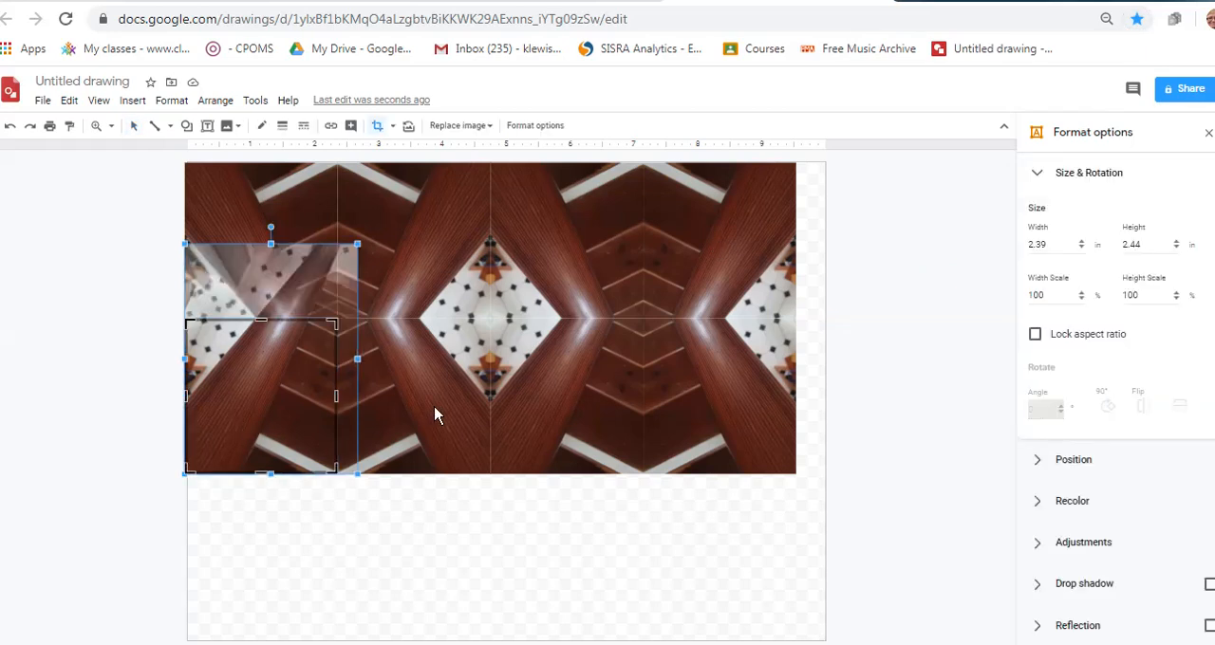
click(348, 521)
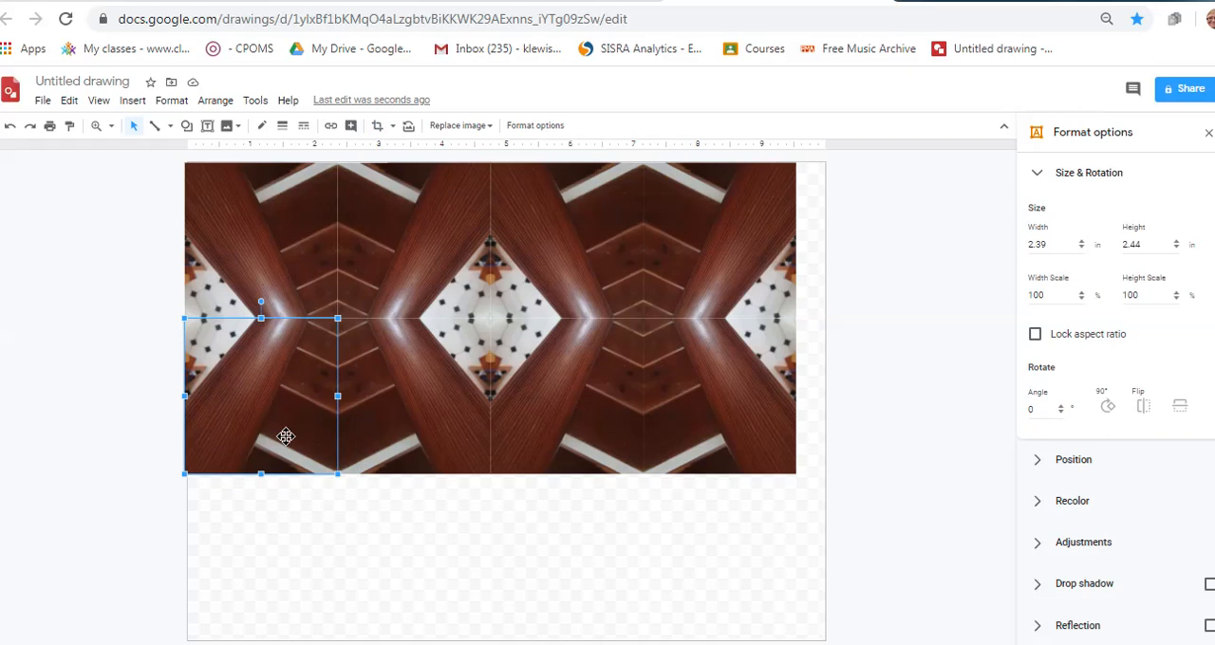
shift+click(393, 402)
shift+click(537, 415)
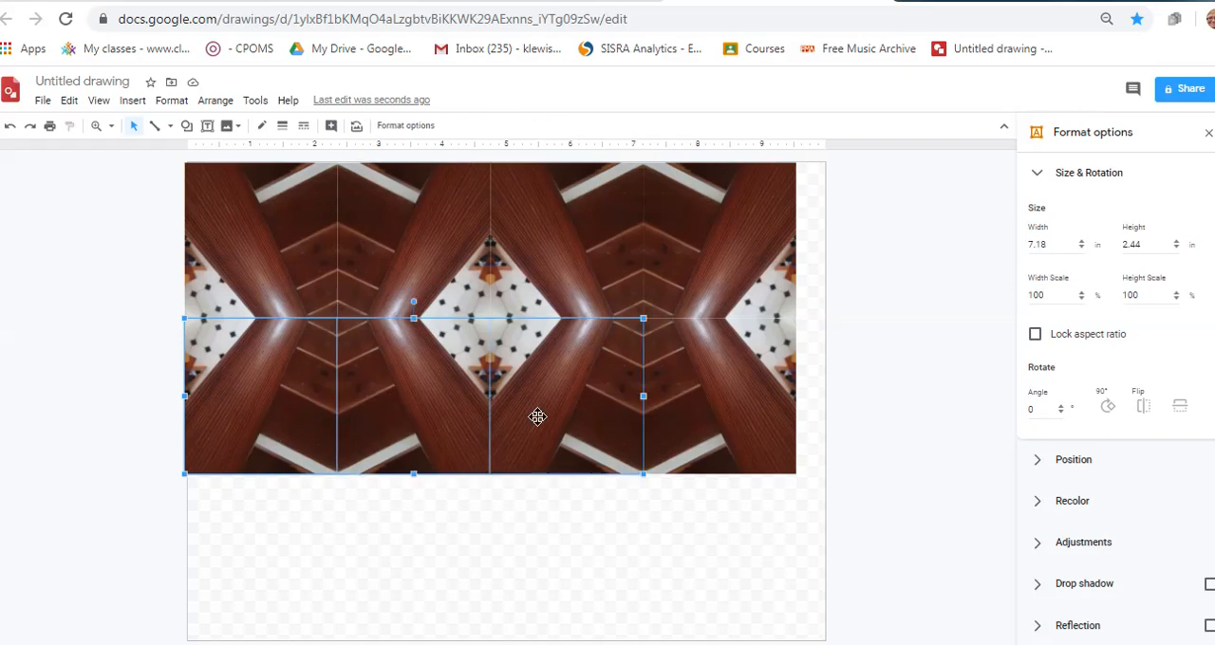
shift+click(702, 430)
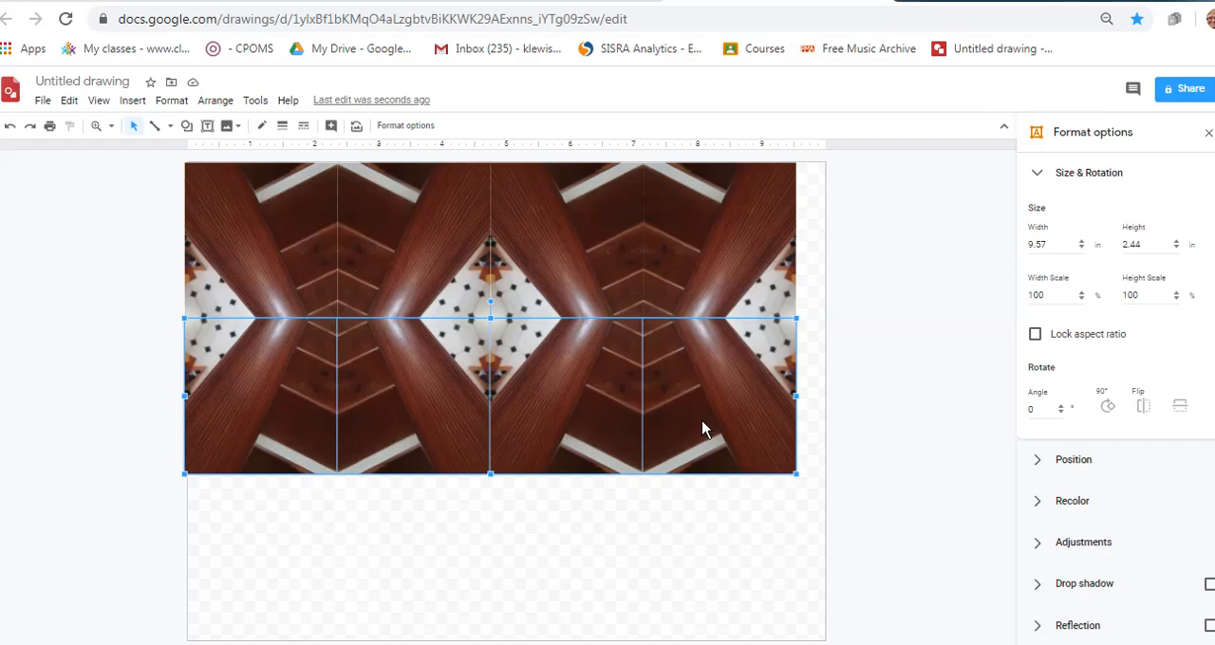
key(ctrl+d)
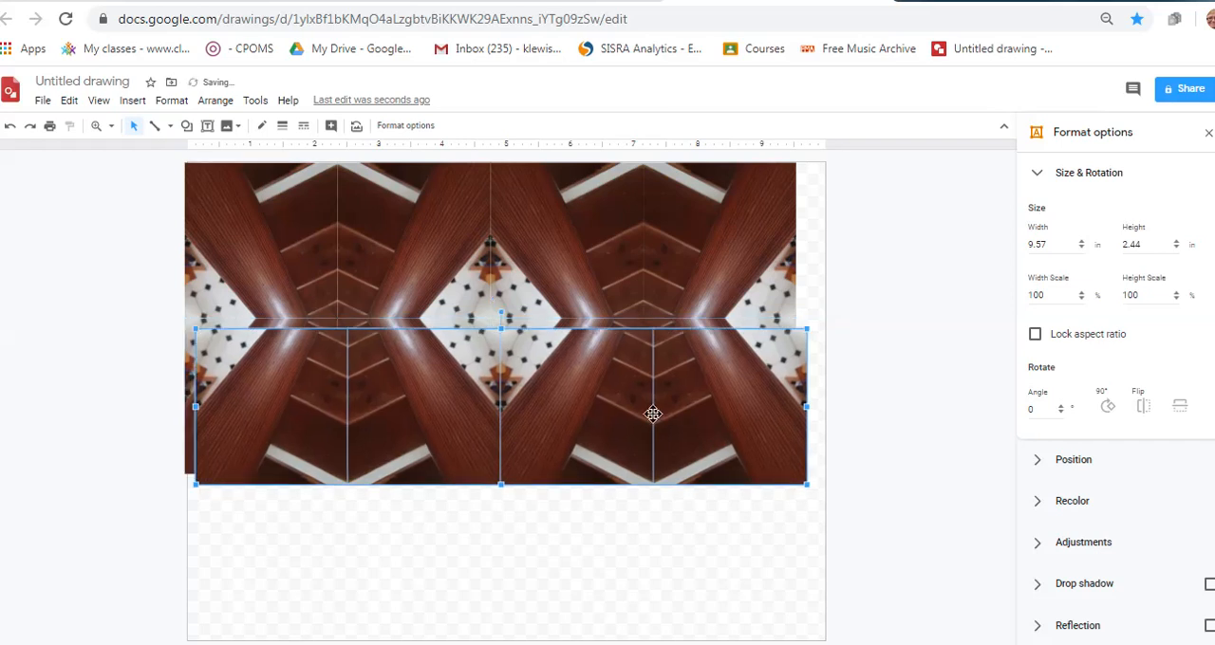
drag(618, 469, 621, 558)
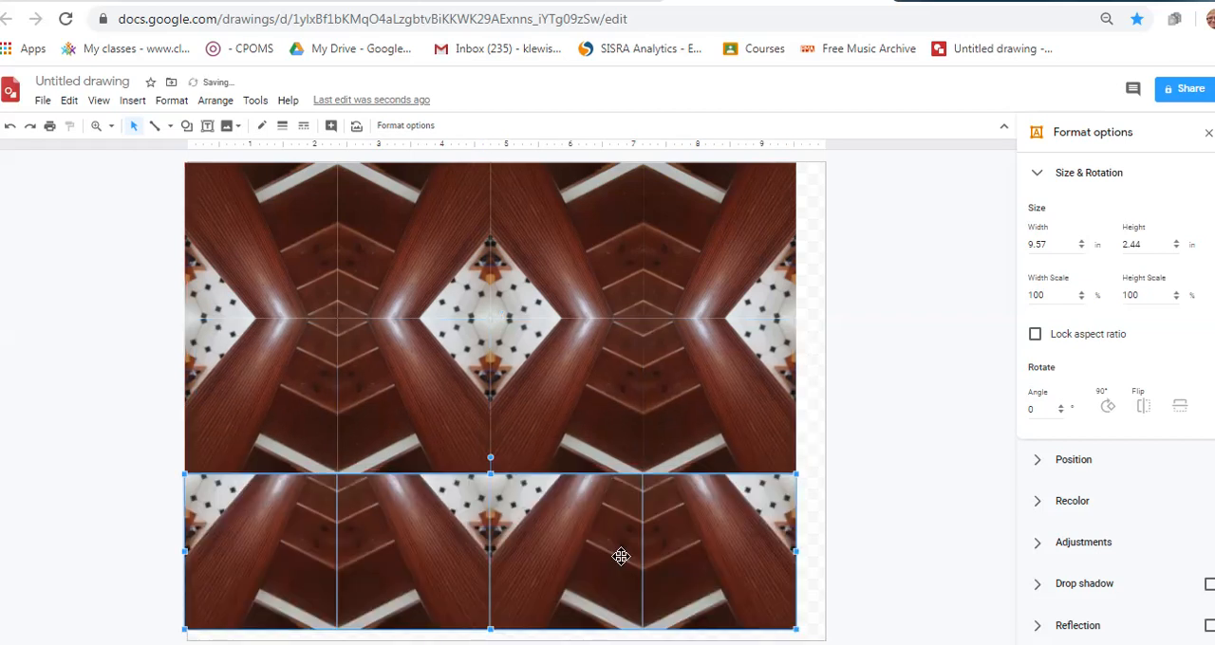
click(1186, 407)
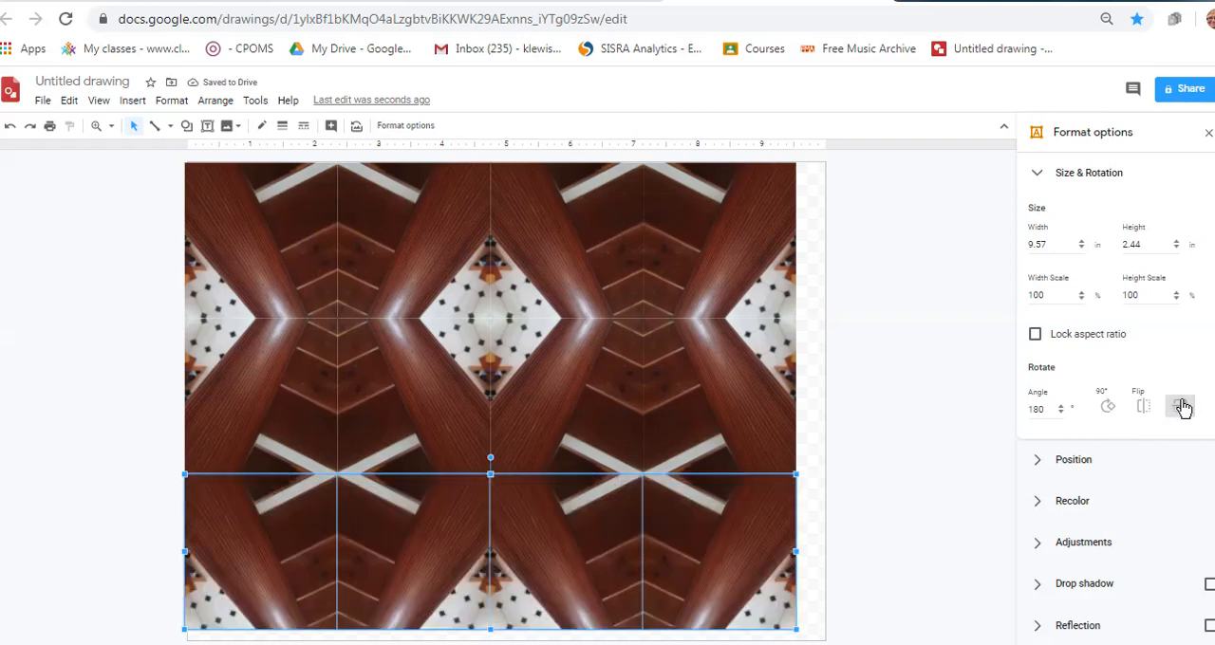
click(819, 358)
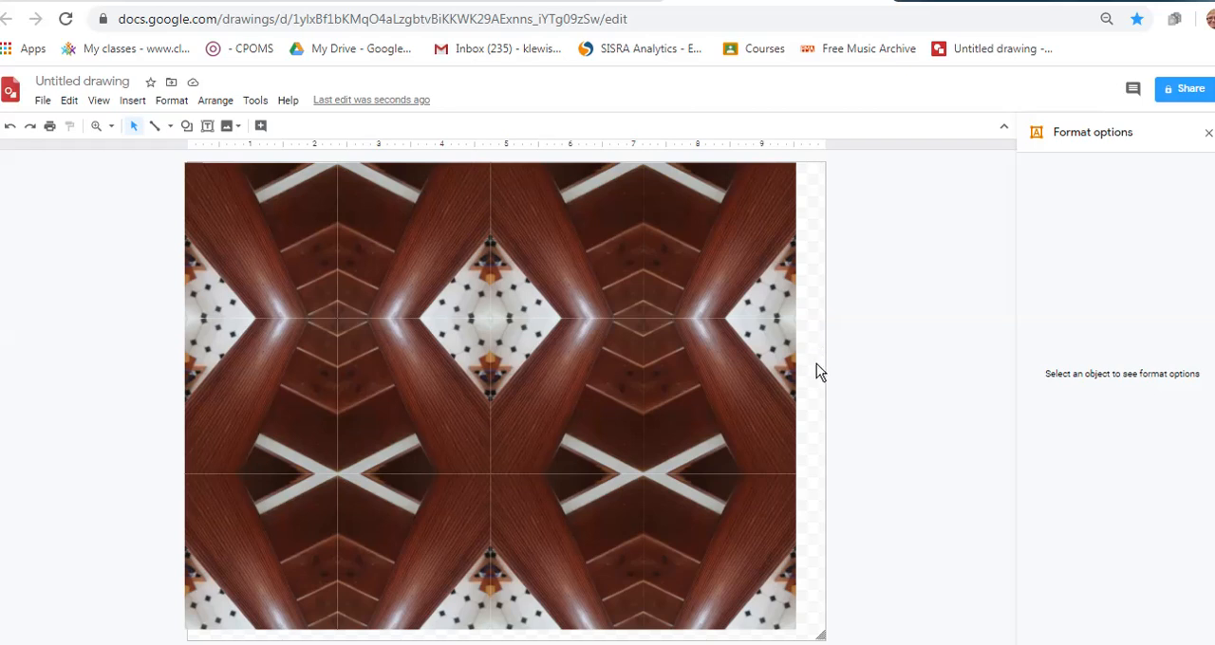
Recolor all tiles in the pattern with the orange Light 3 option
key(ctrl+a)
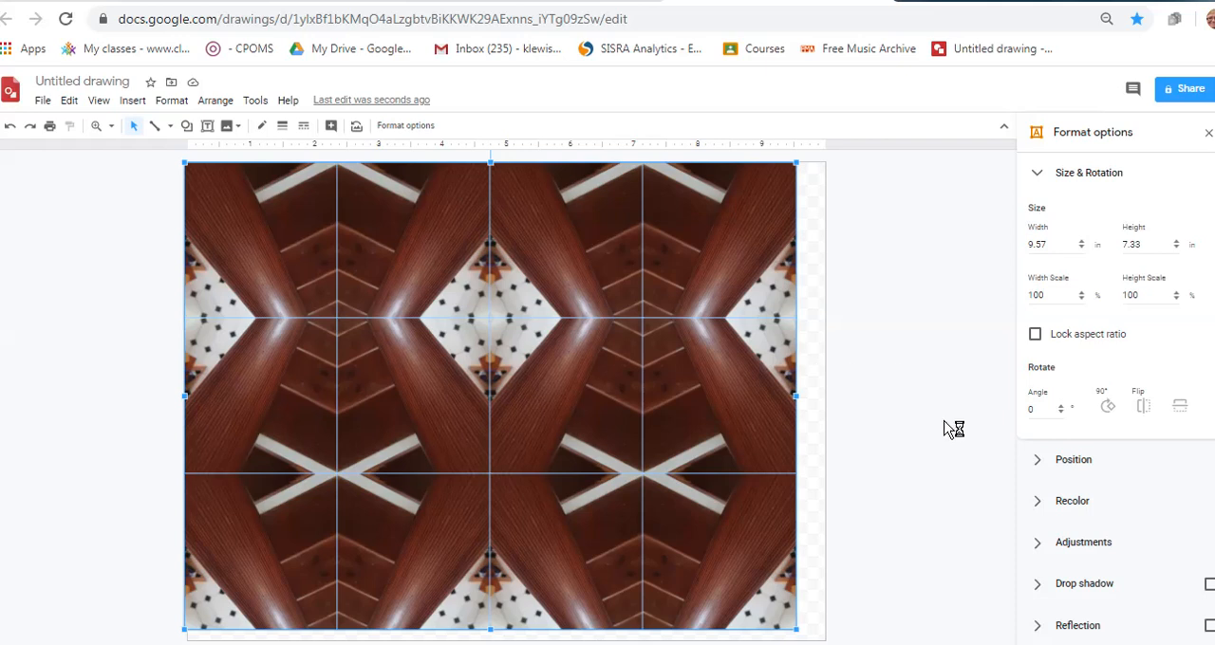
click(1083, 507)
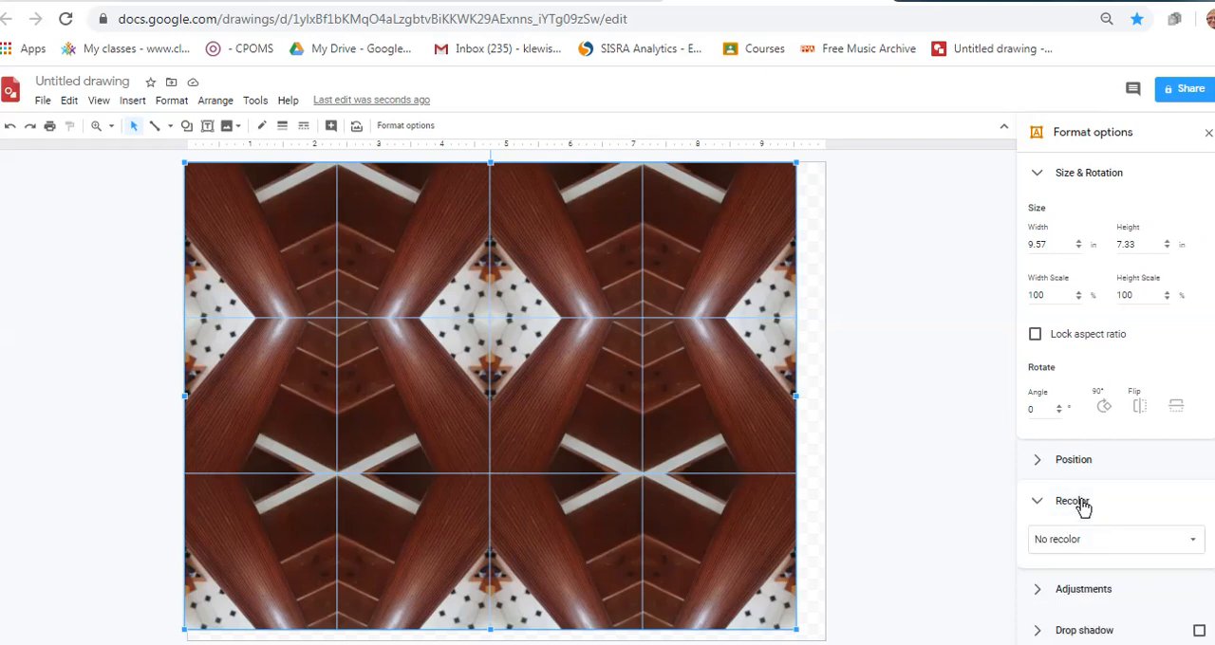
click(1082, 548)
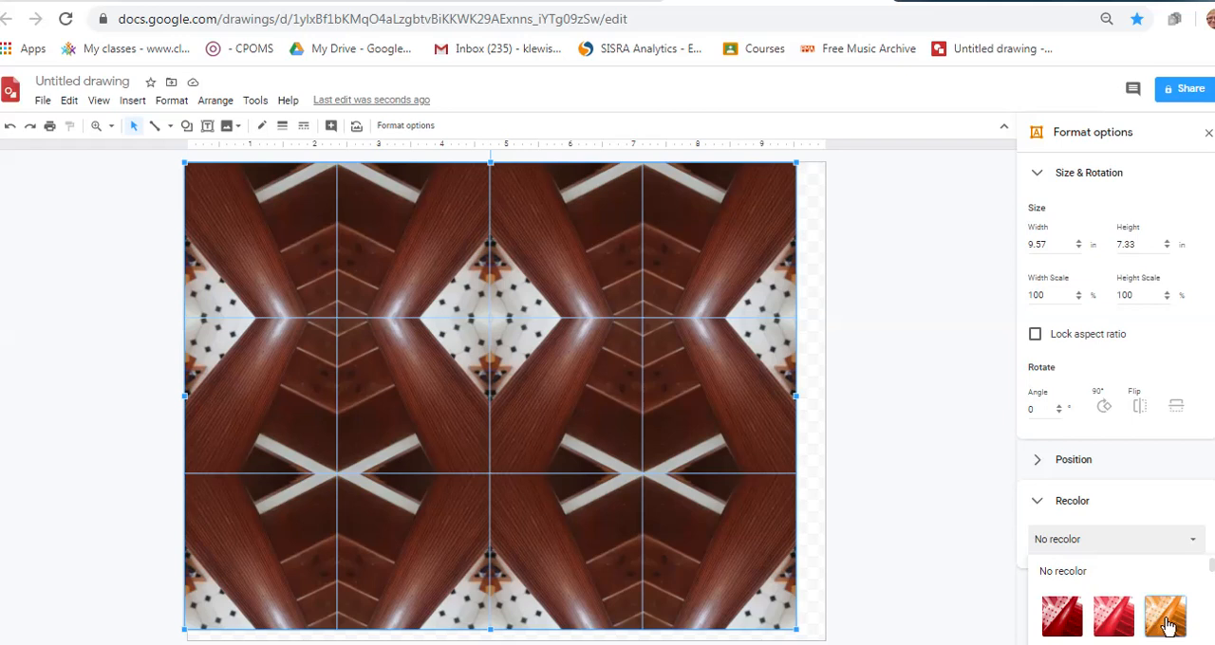
click(1166, 619)
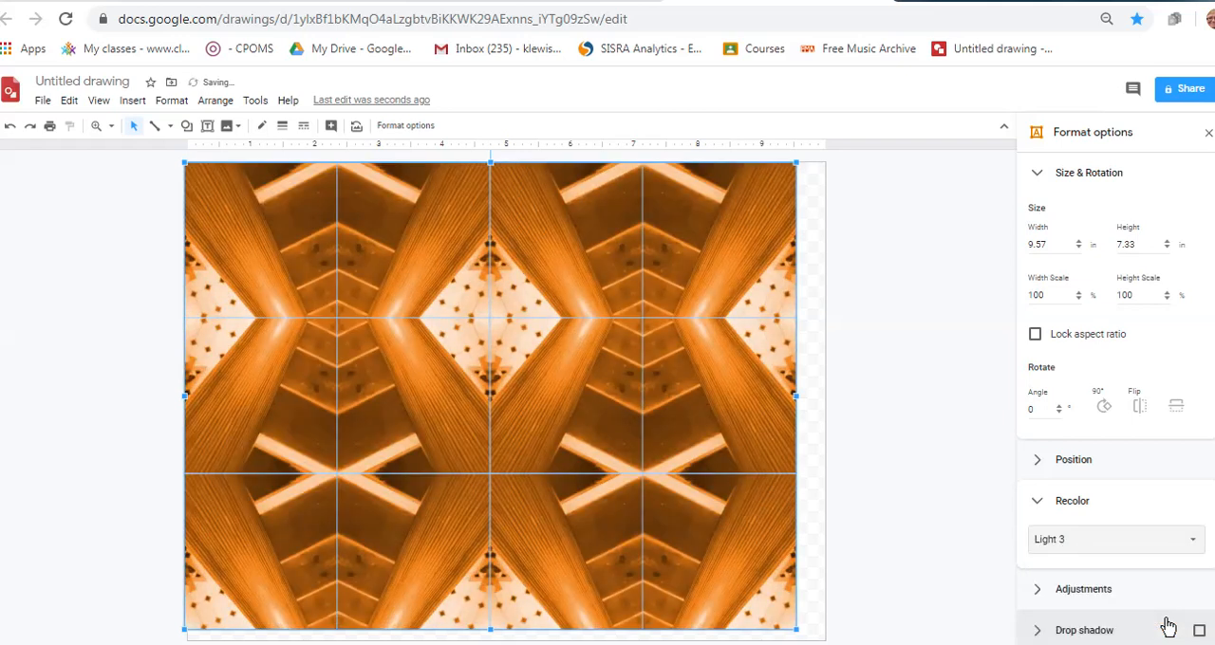
Lower the brightness of all tiles slightly and raise their contrast to roughly three quarters of the range
click(1105, 595)
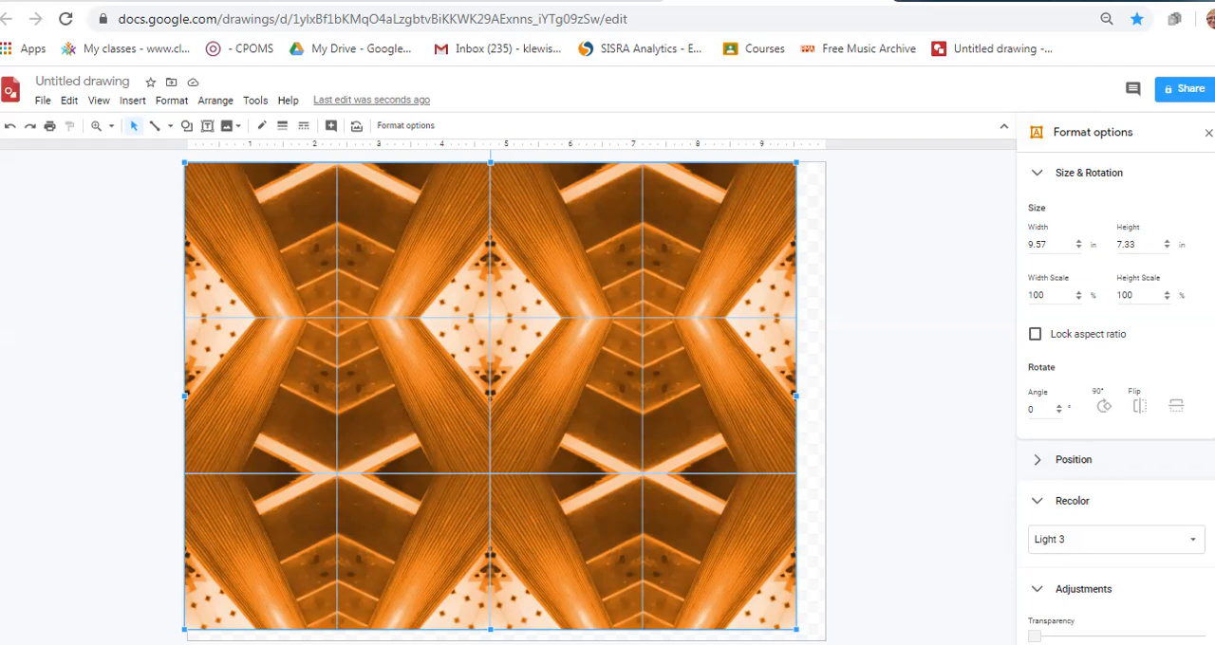
scroll(1115, 399, down, 3)
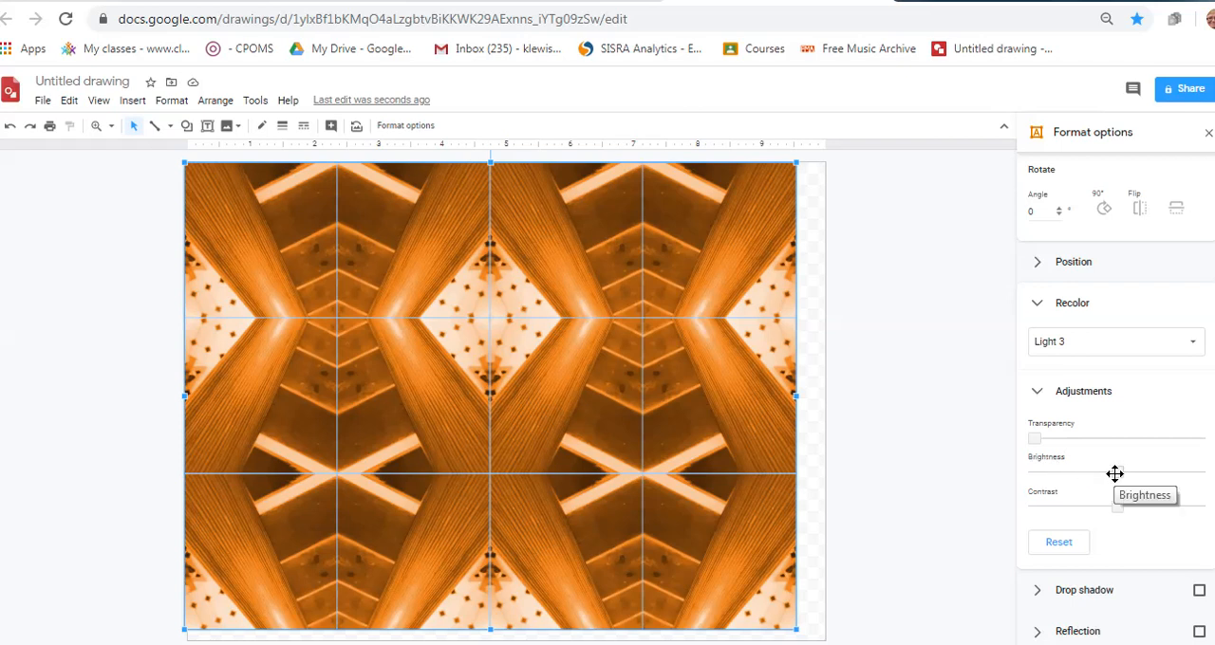
drag(1114, 474, 1092, 475)
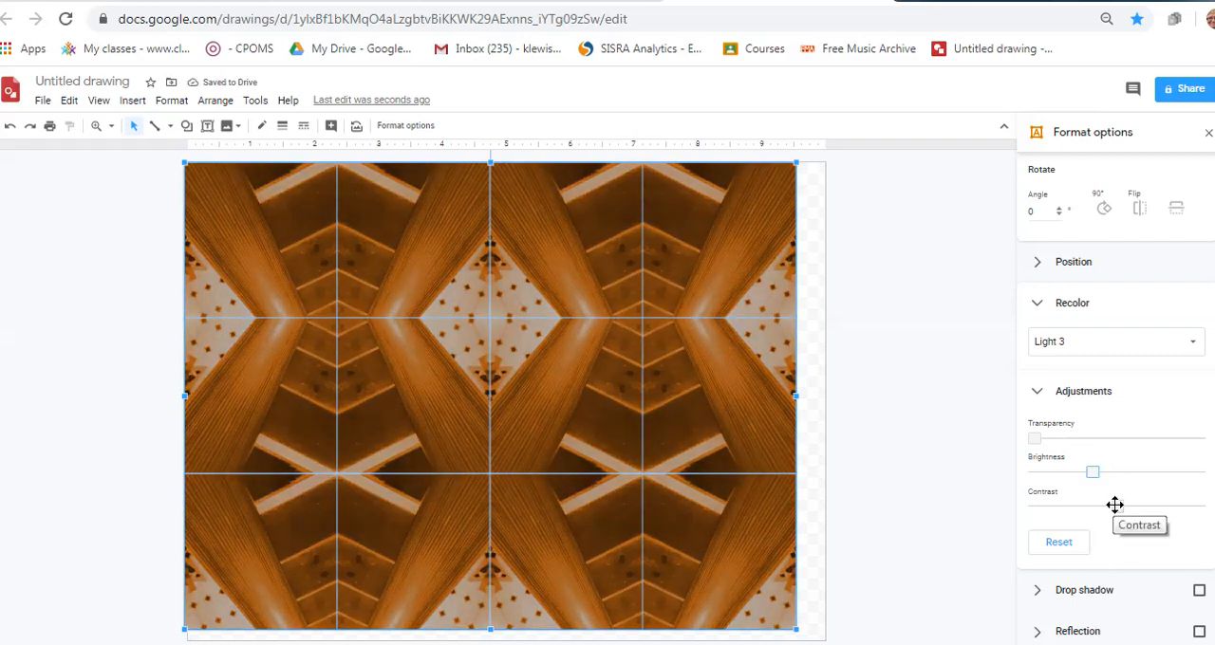
drag(1115, 506, 1163, 502)
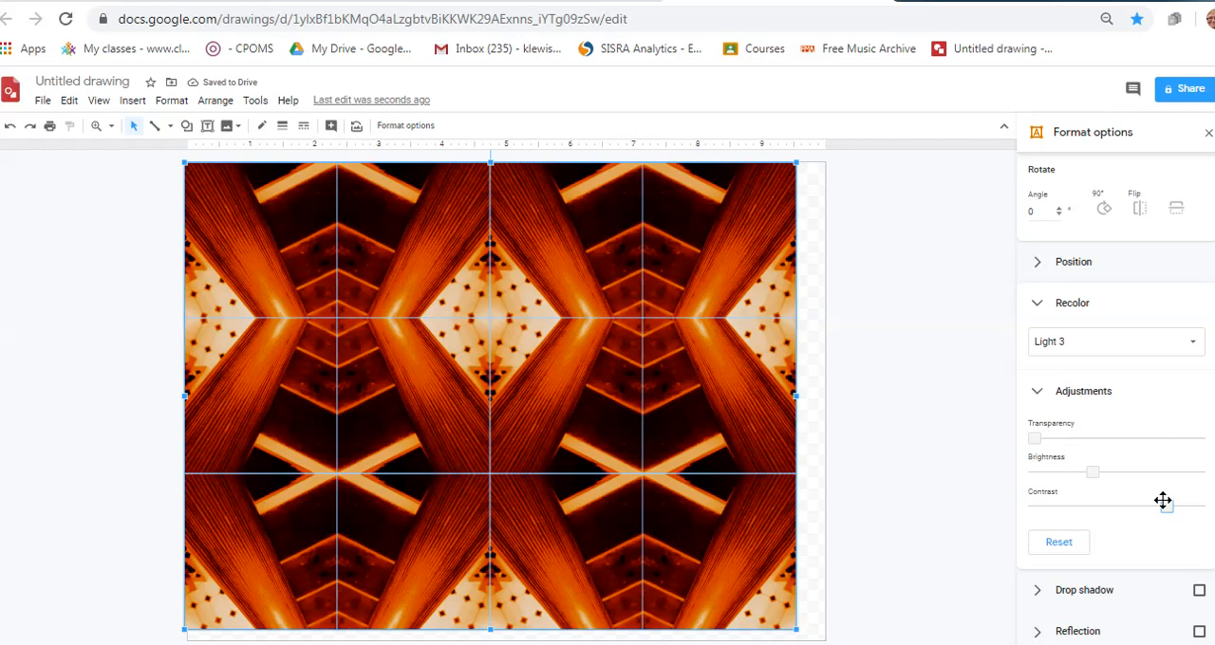
click(816, 453)
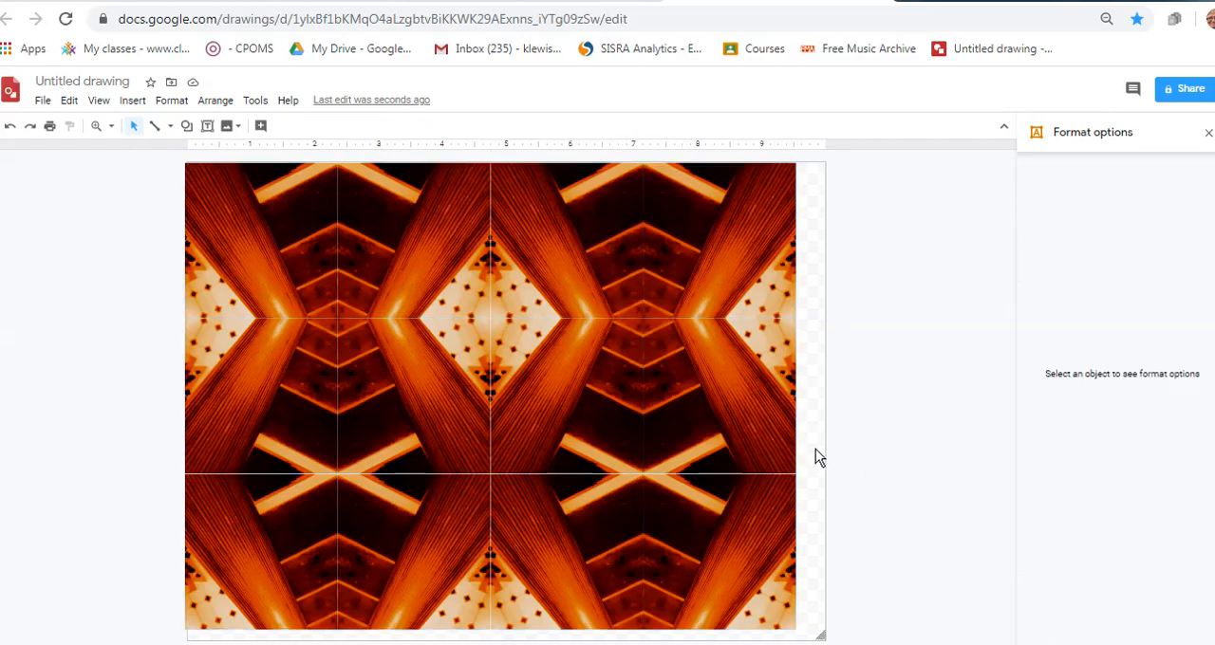